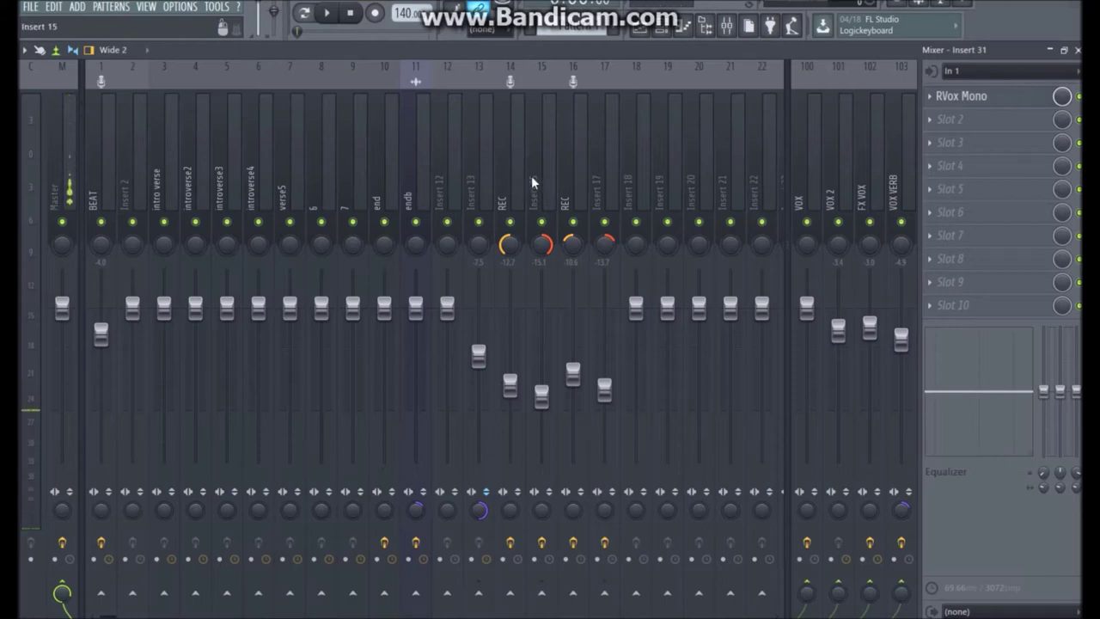
Select the VOX mixer track (insert 100) to list its effects, from TRackS3 Opto Comp to RVox Mono
left_click(805, 185)
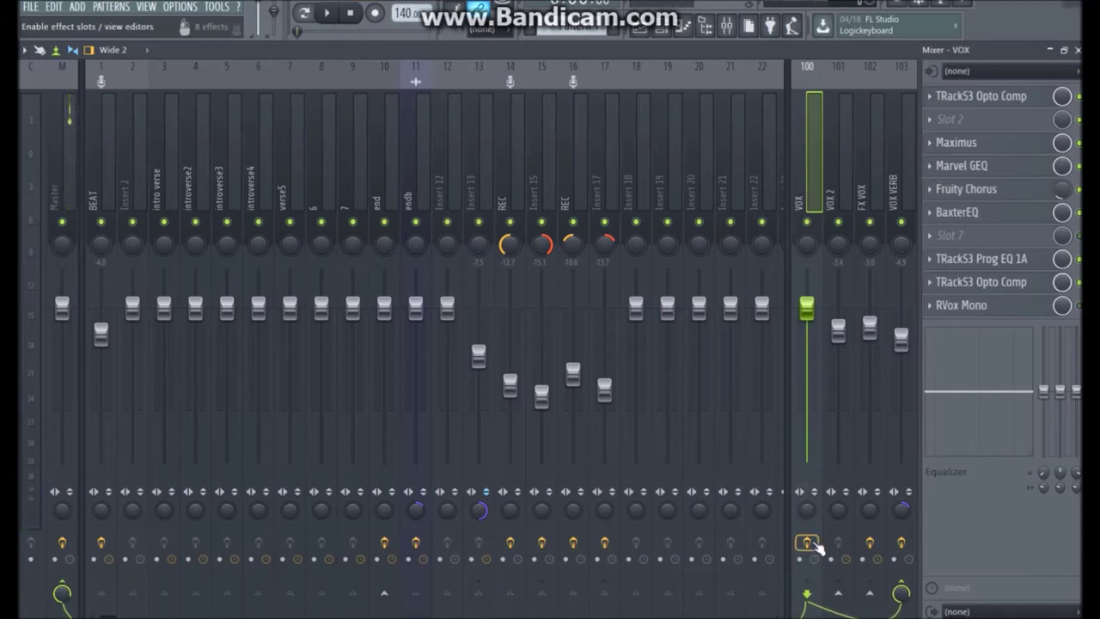
left_click(328, 14)
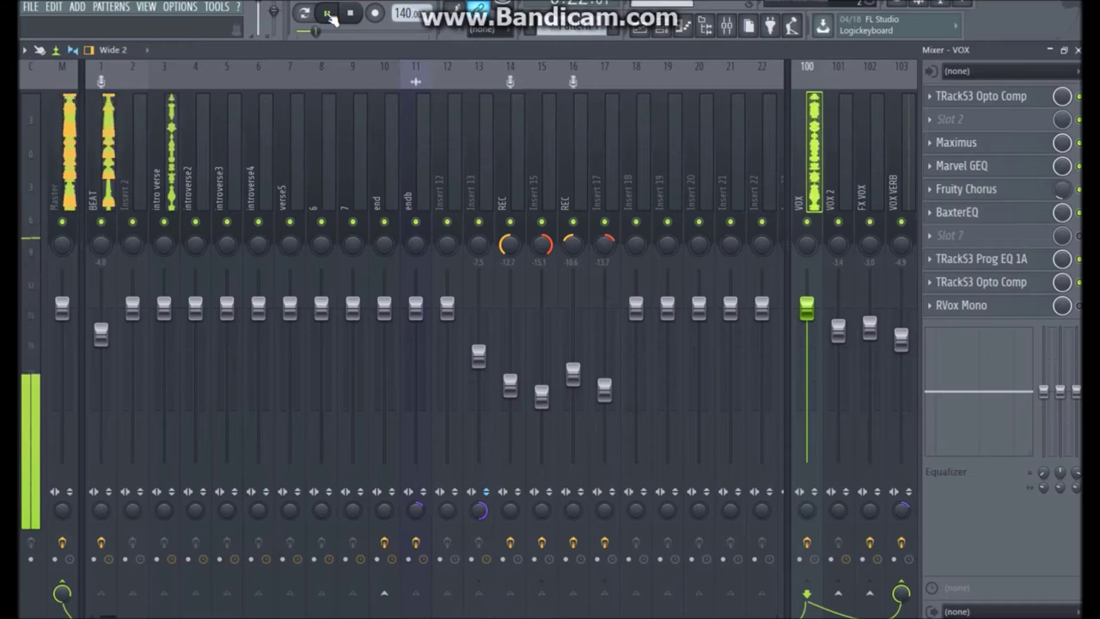
left_click(328, 14)
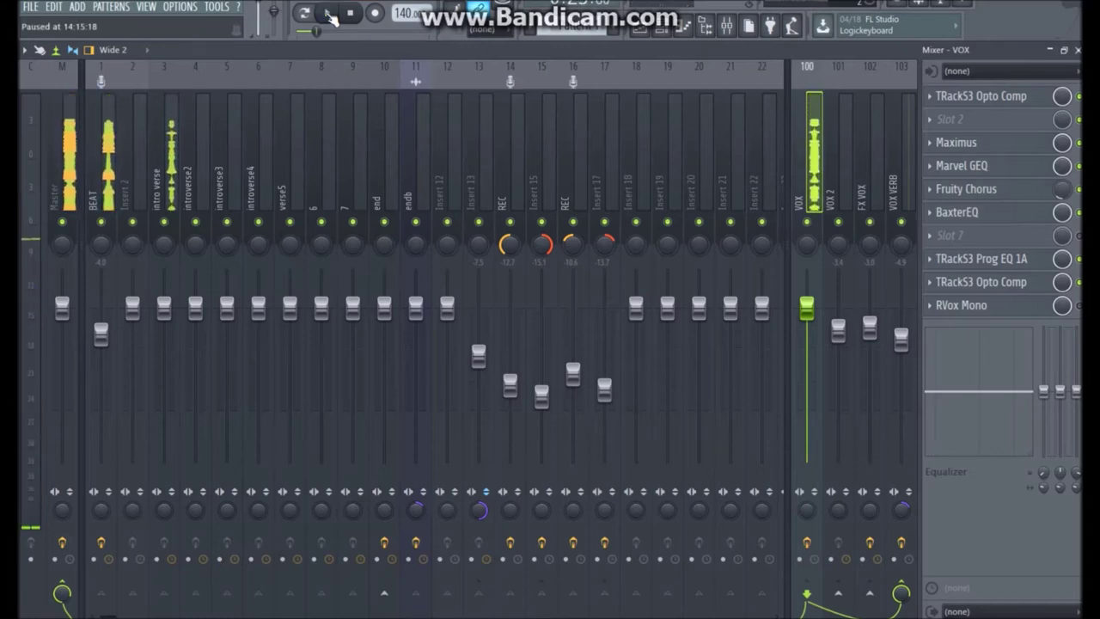
left_click(819, 541)
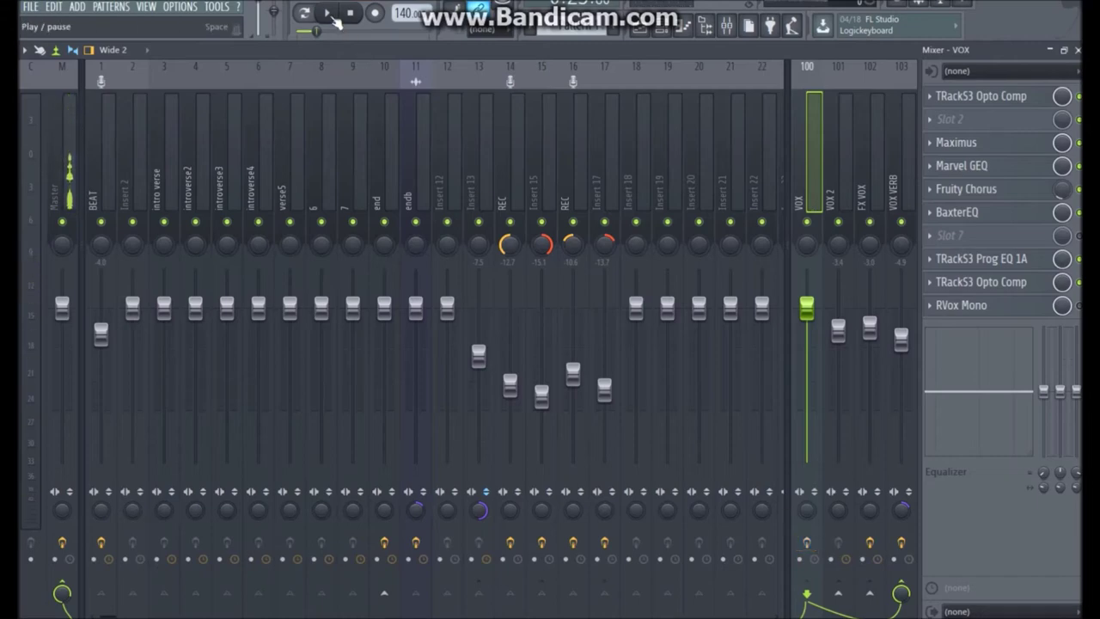
left_click(334, 18)
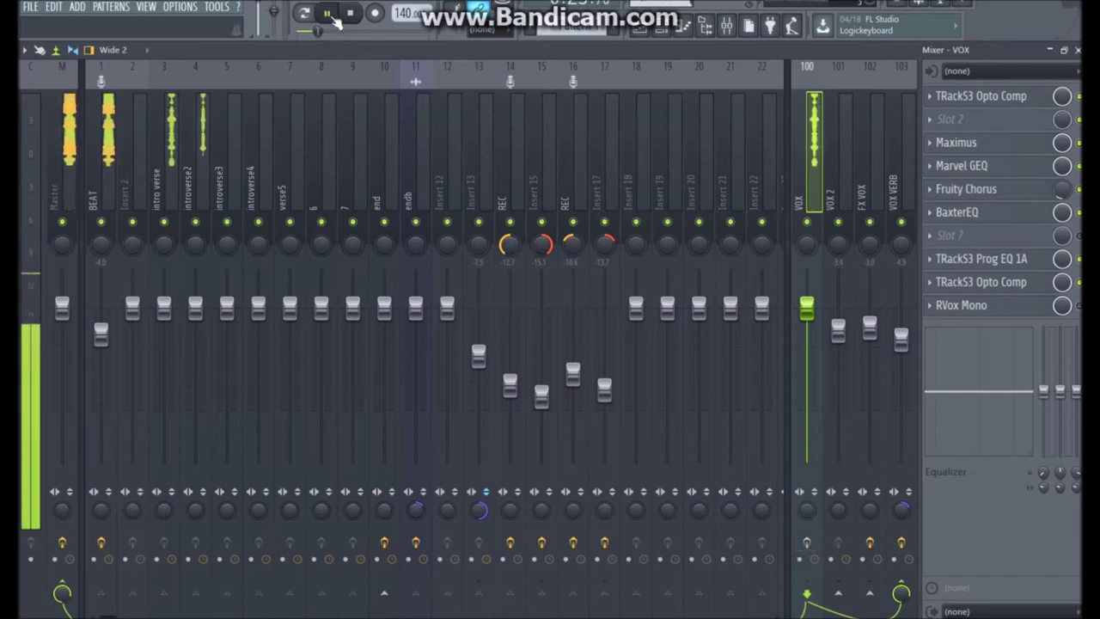
left_click(806, 543)
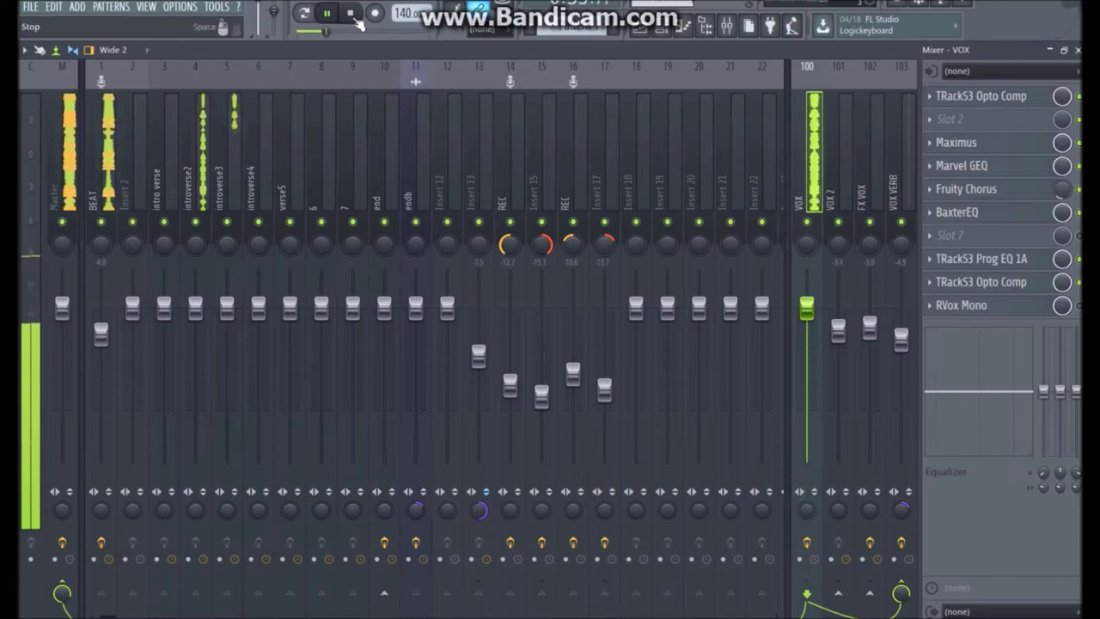
left_click(356, 19)
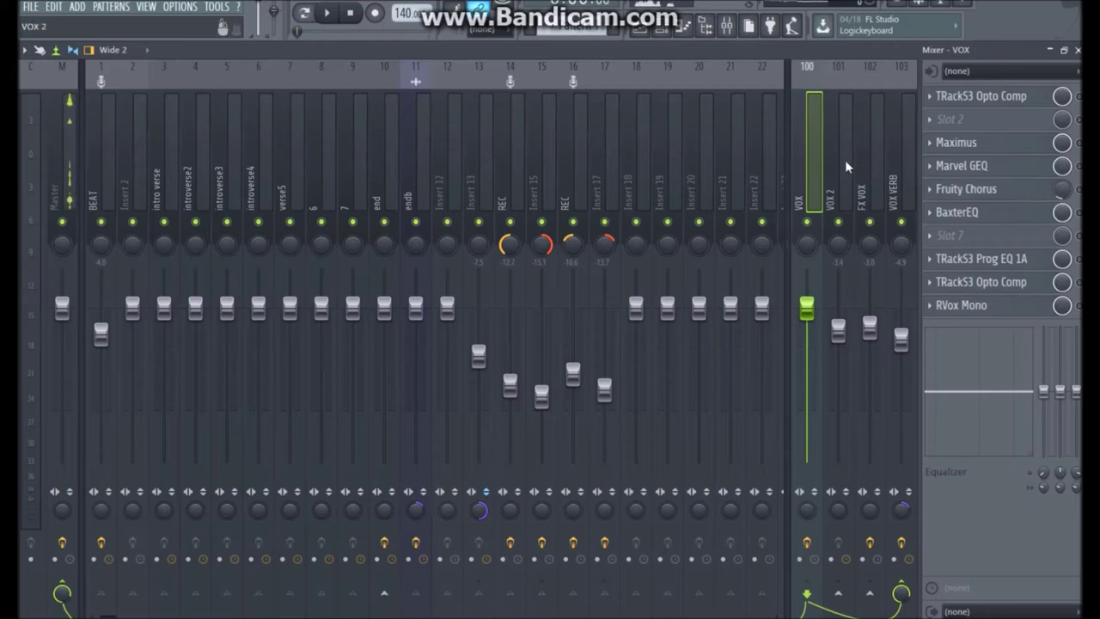
Open VOX's TRackS3 Opto Comp, showing the Smooth Vocals Comp preset, and nudge its window up
left_click(1034, 97)
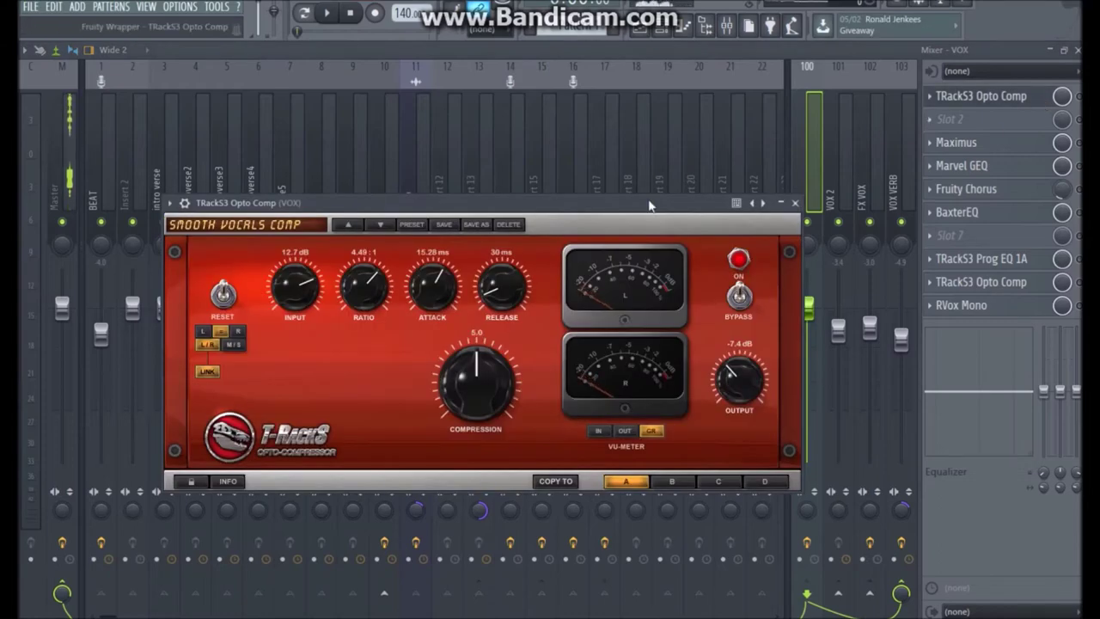
left_click_drag(649, 199, 649, 172)
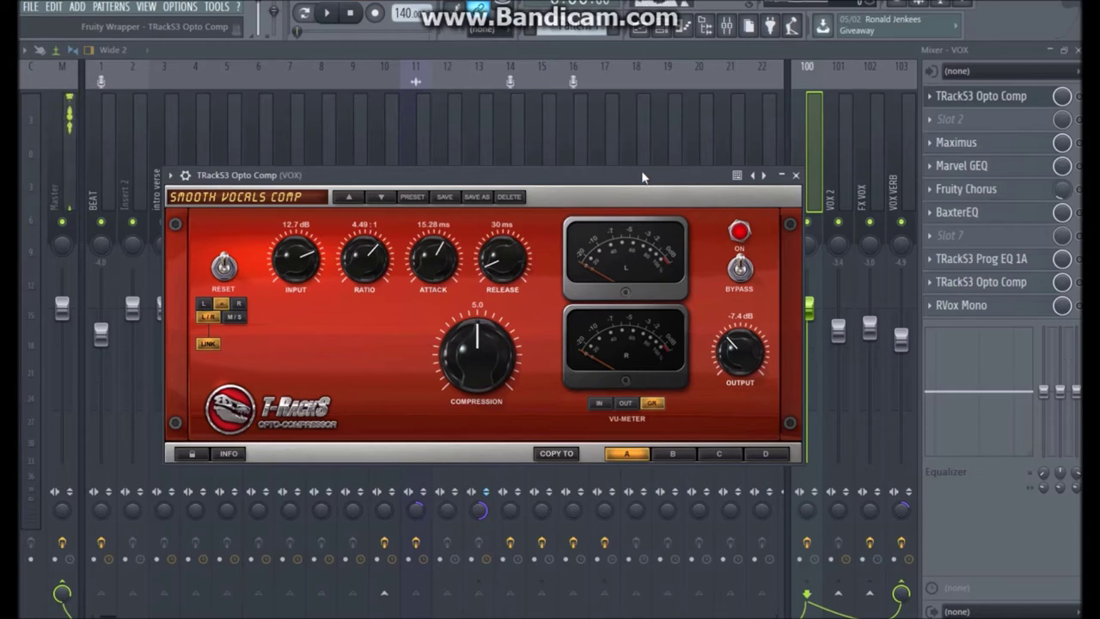
left_click_drag(642, 175, 640, 167)
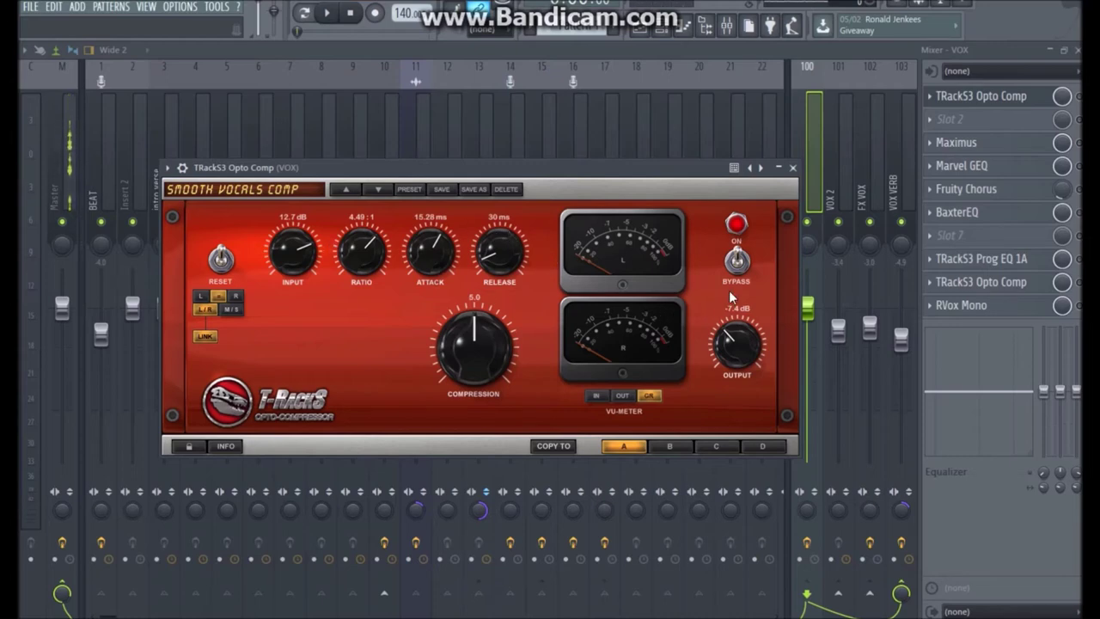
Start song playback with the TRackS3 Opto Comp window showing again
left_click(795, 169)
key("space")
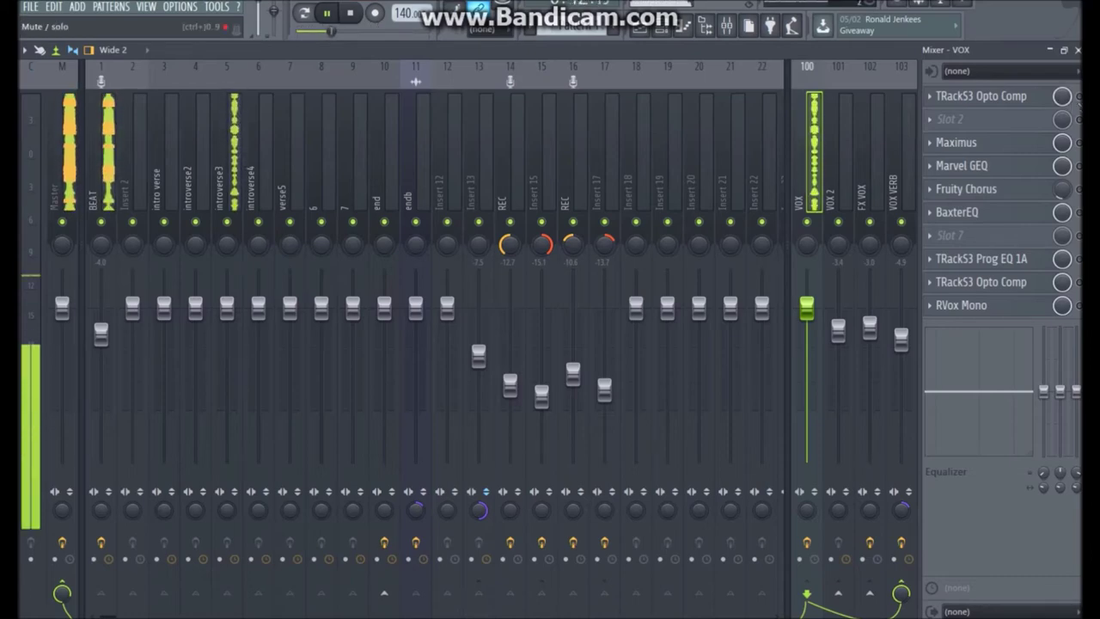
left_click(980, 96)
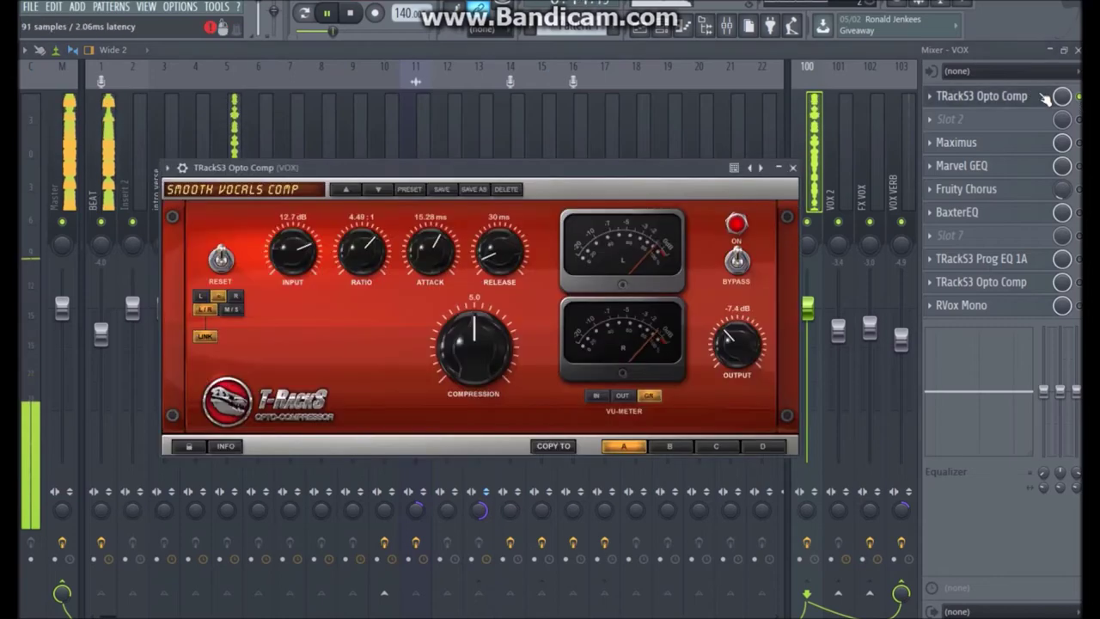
Toggle the compressor's BYPASS on and off twice, leave it active, close it and stop playback
left_click(739, 260)
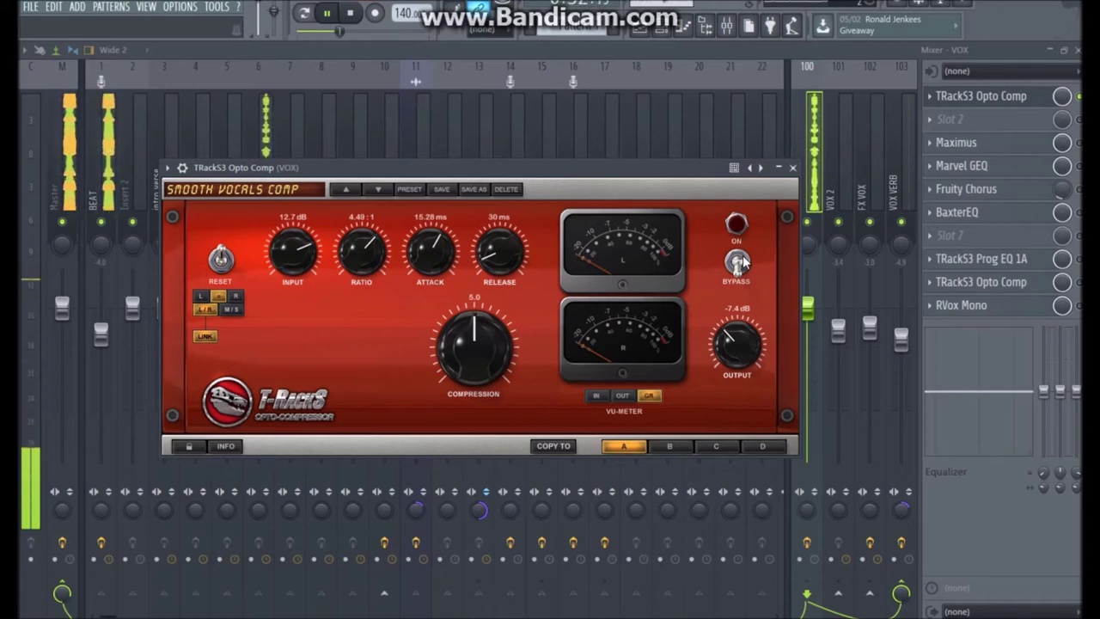
left_click(739, 261)
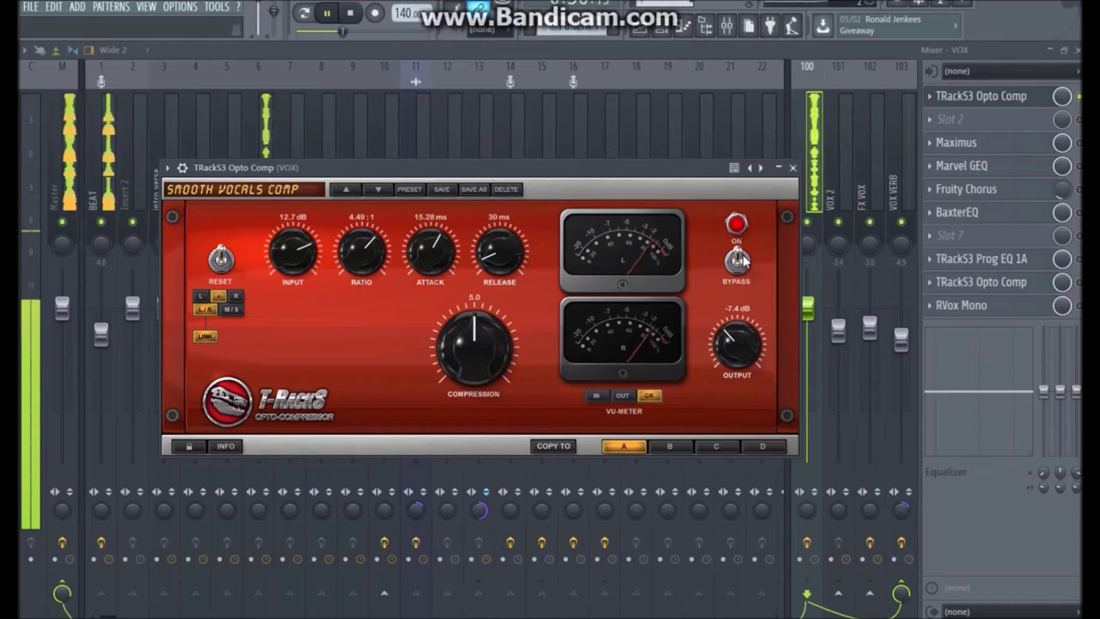
left_click(742, 256)
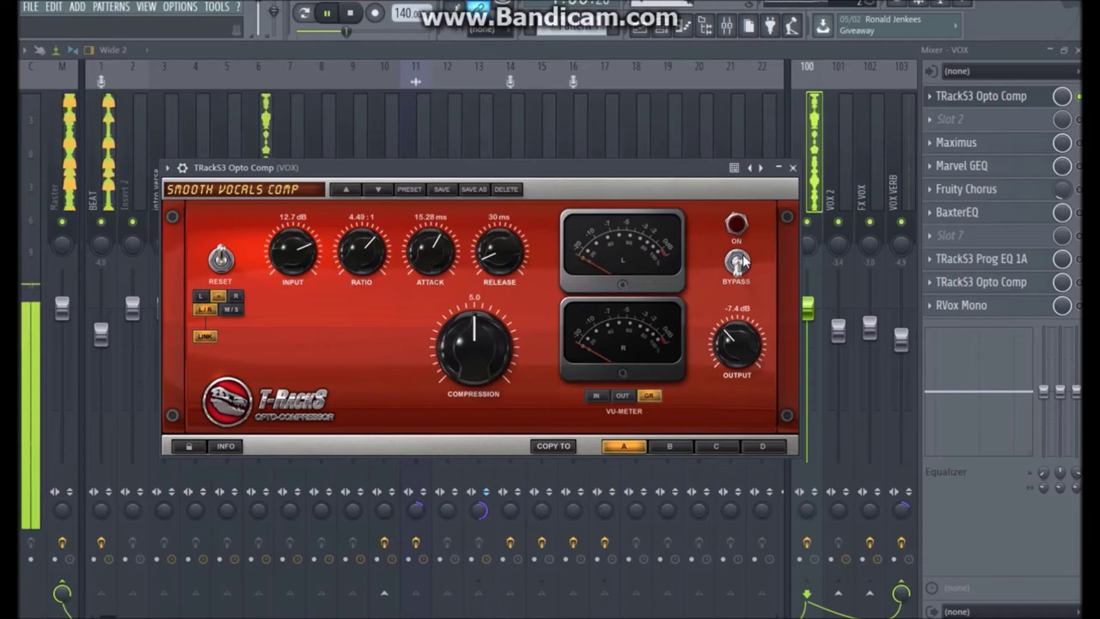
left_click(743, 260)
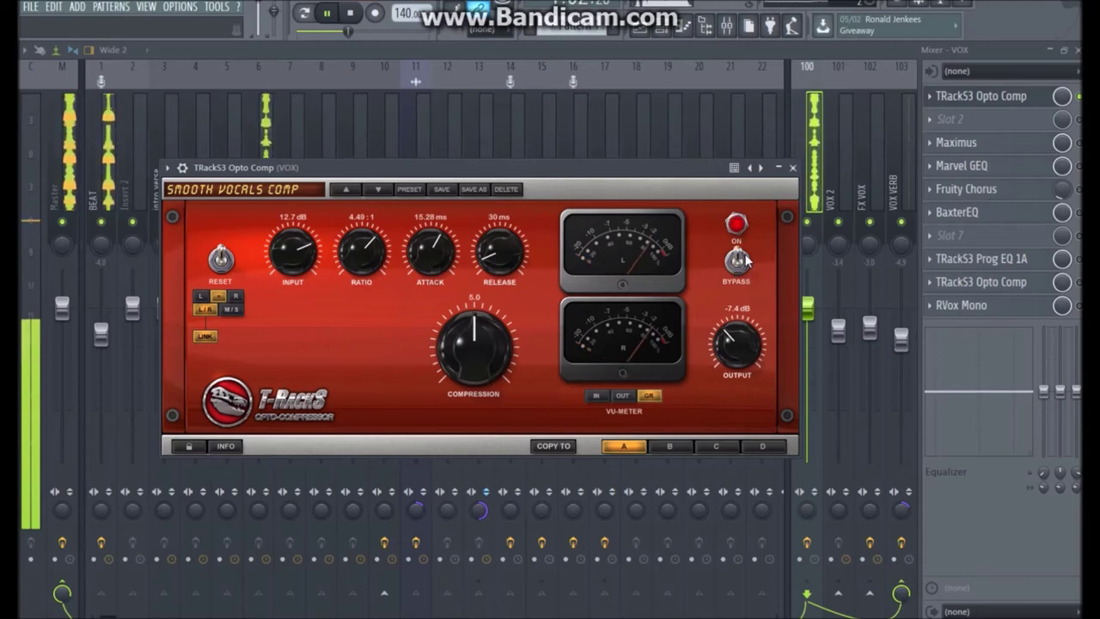
left_click(792, 168)
key("space")
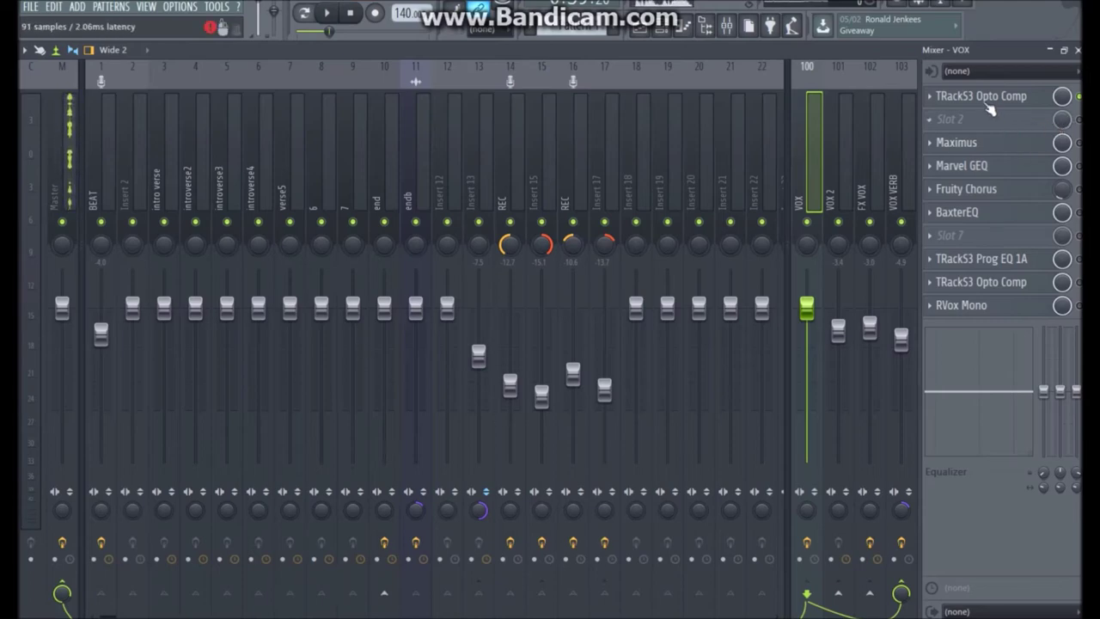
Open Maximus on the VOX insert, switch to its MID band, and shift the window up-left
left_click(1050, 148)
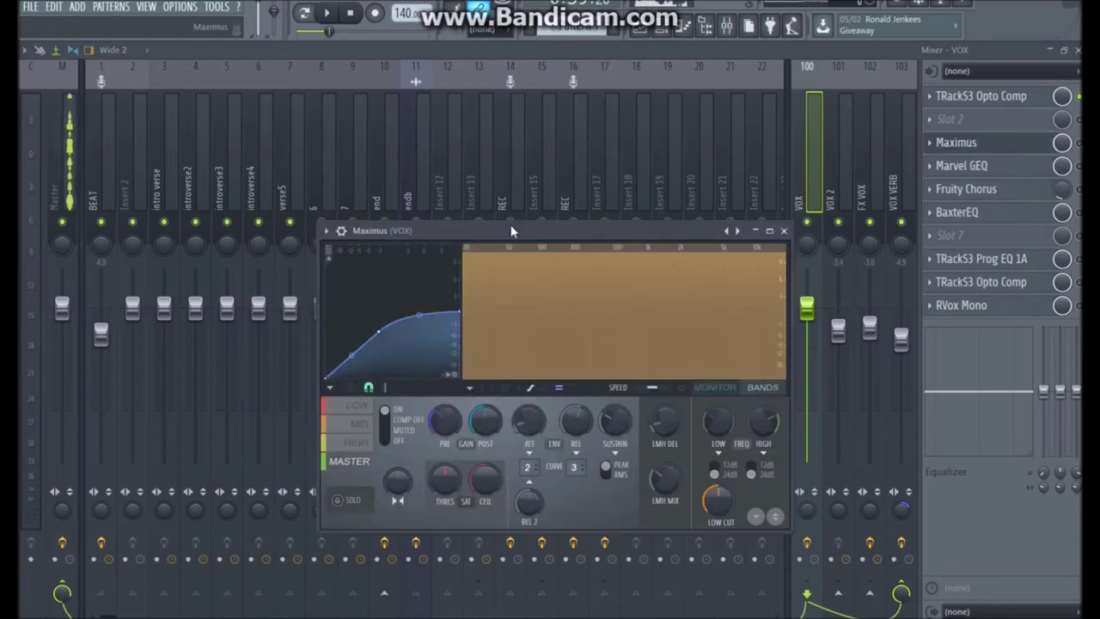
left_click(361, 422)
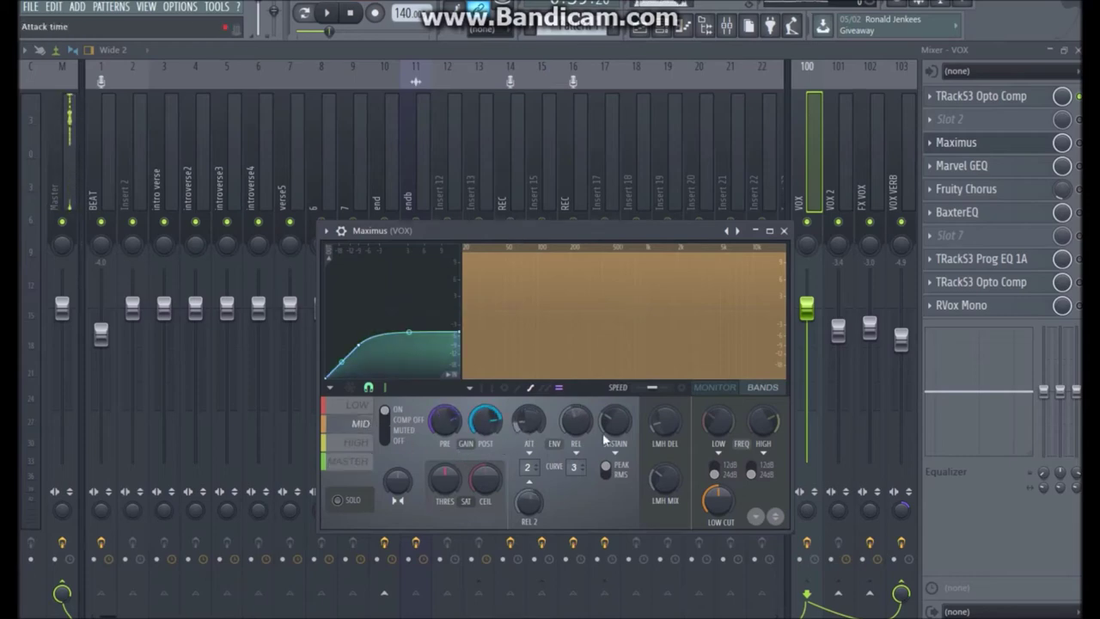
left_click_drag(616, 232, 589, 217)
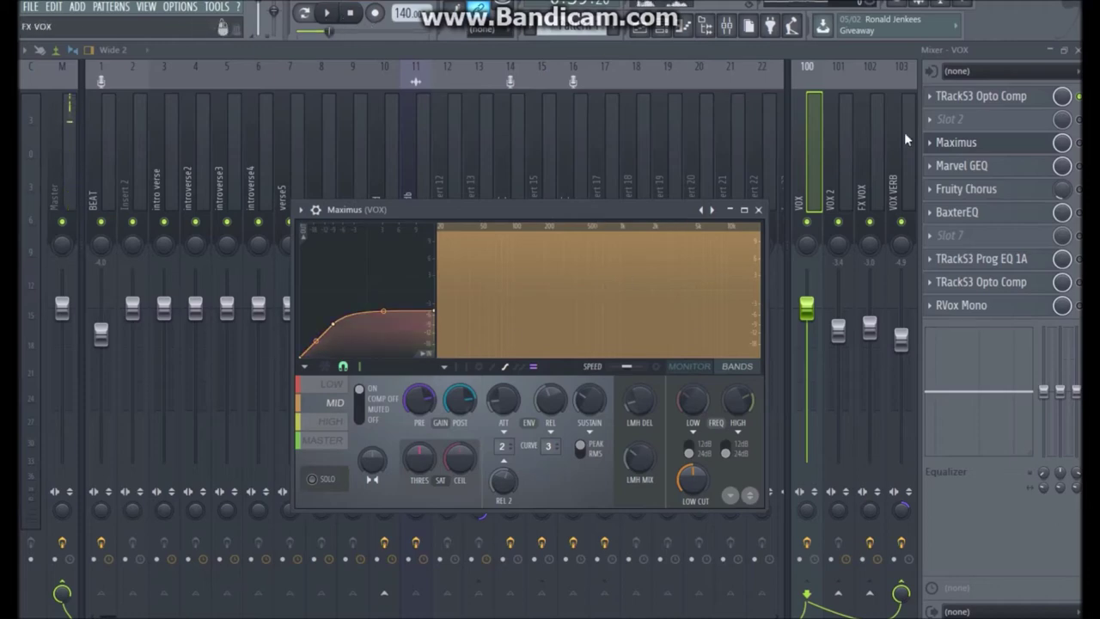
left_click(326, 13)
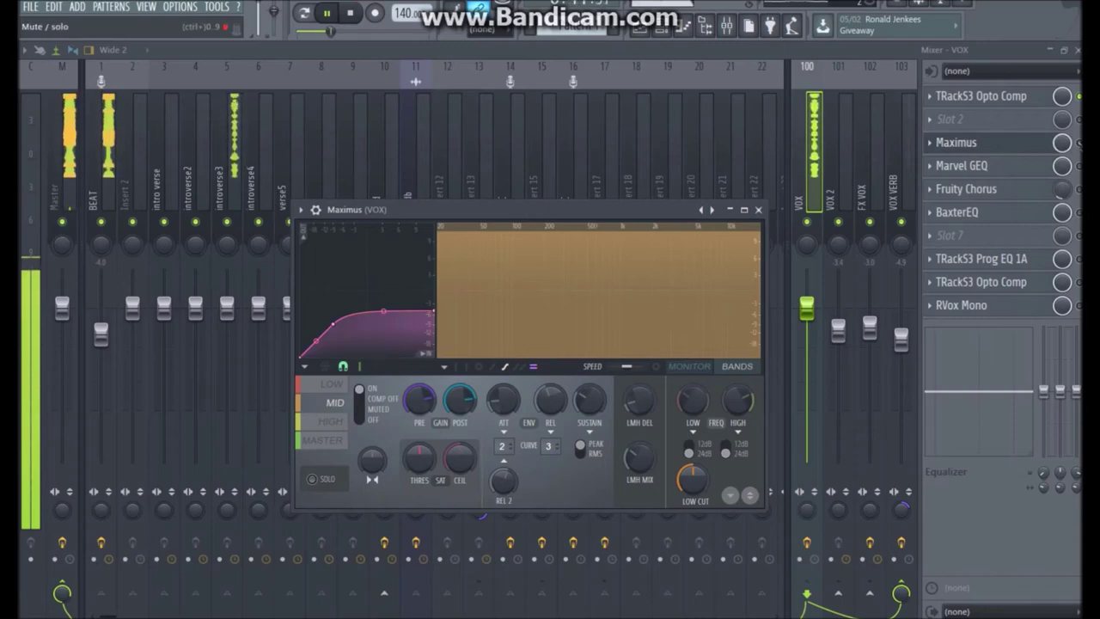
key("Escape")
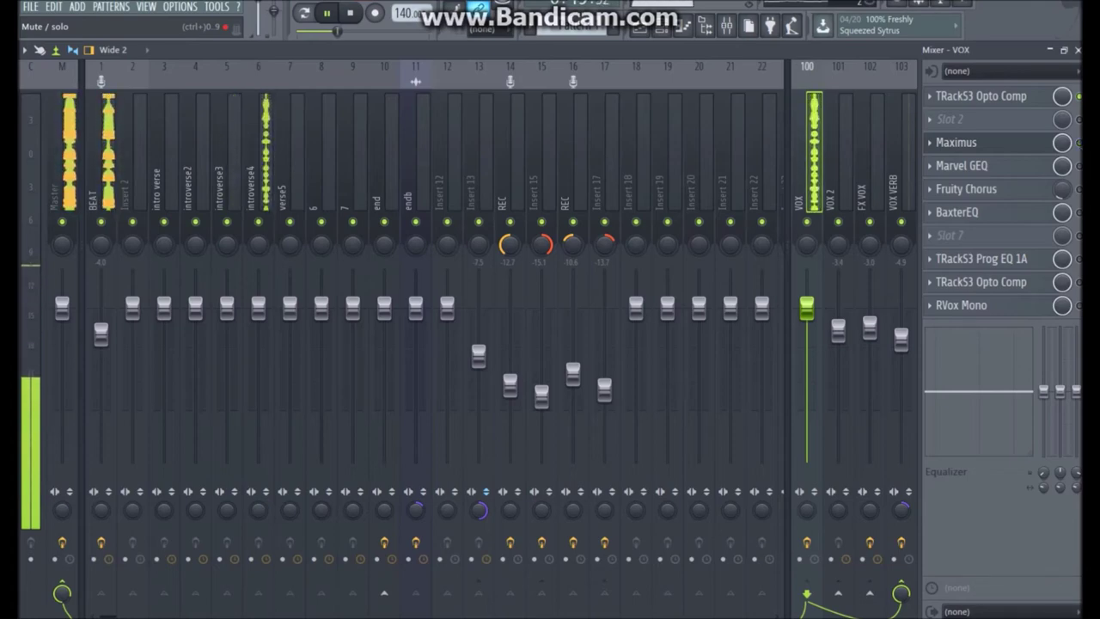
left_click(990, 146)
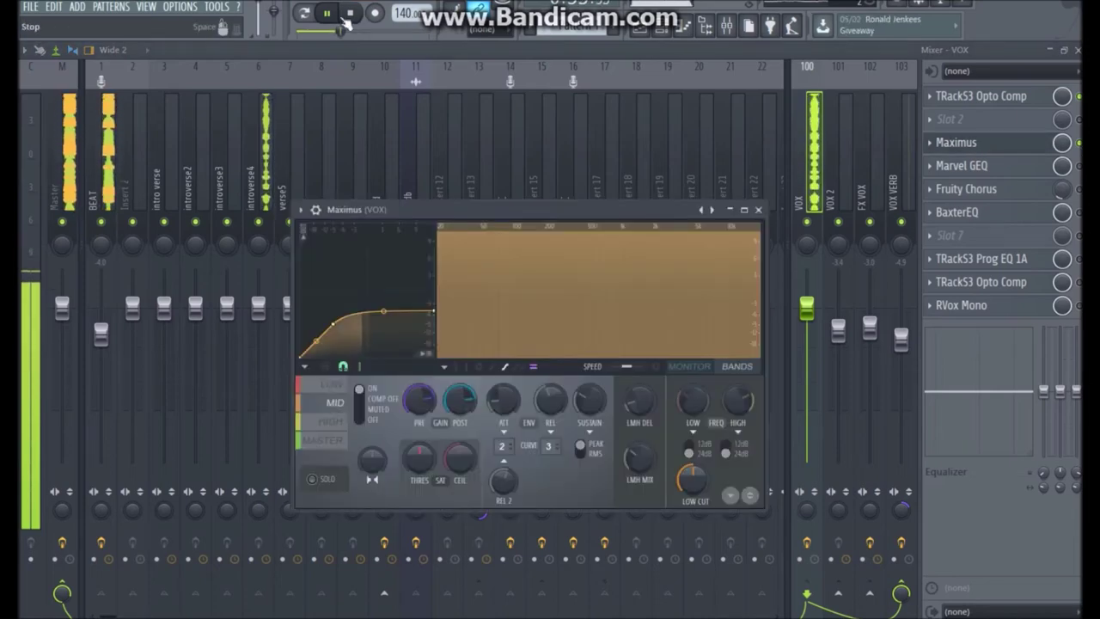
left_click(345, 17)
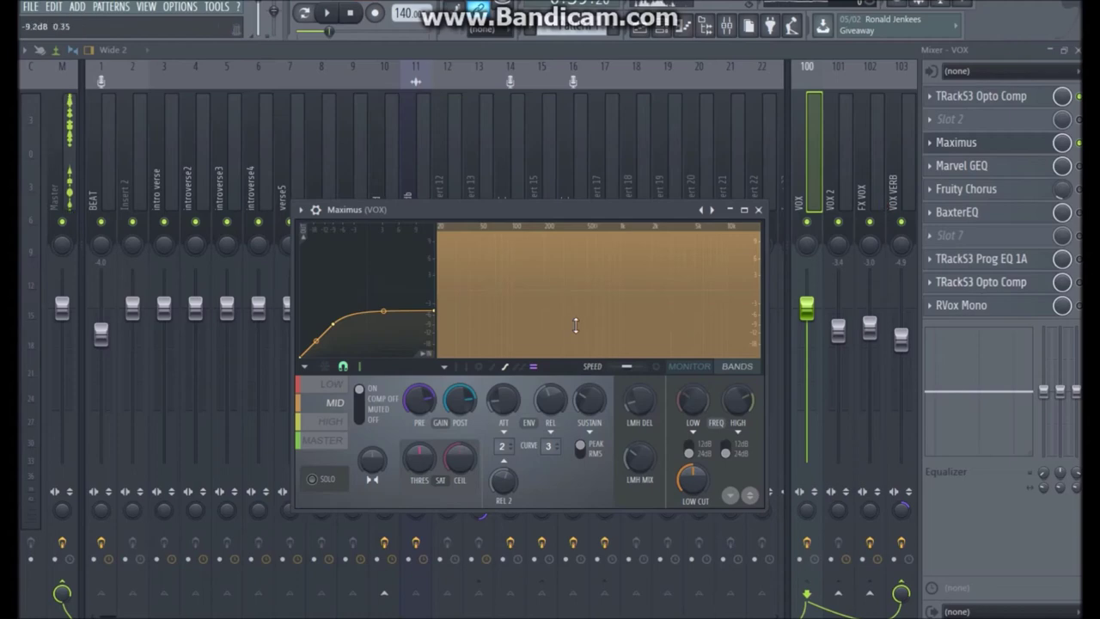
left_click_drag(530, 209, 497, 197)
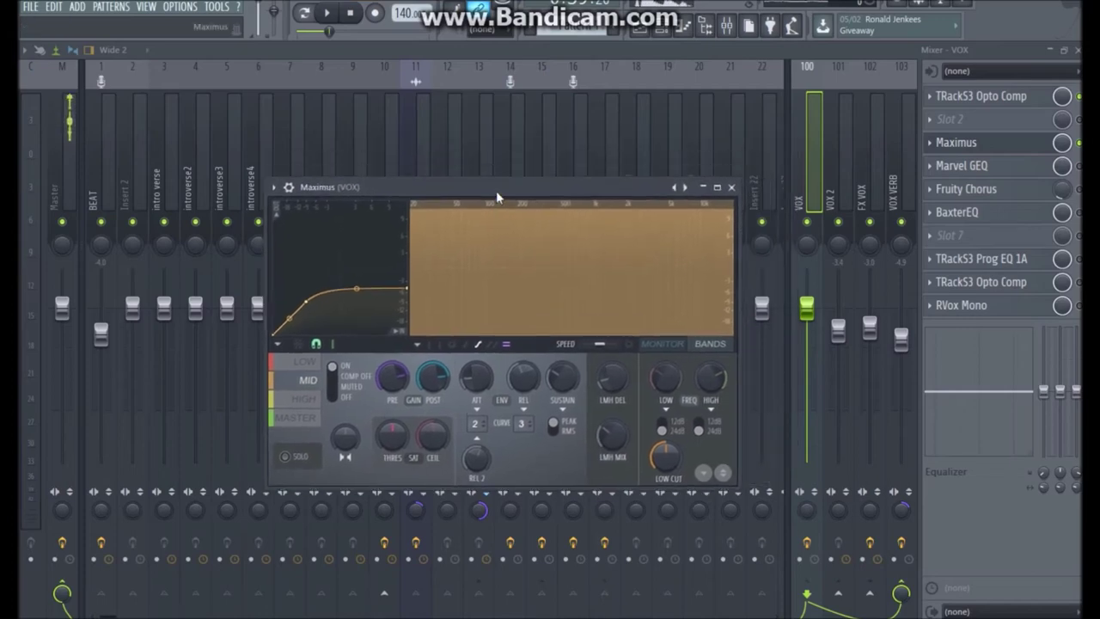
Raise the Maximus window and, during playback, compare its master and mid bands, ending on master
left_click_drag(496, 193, 478, 156)
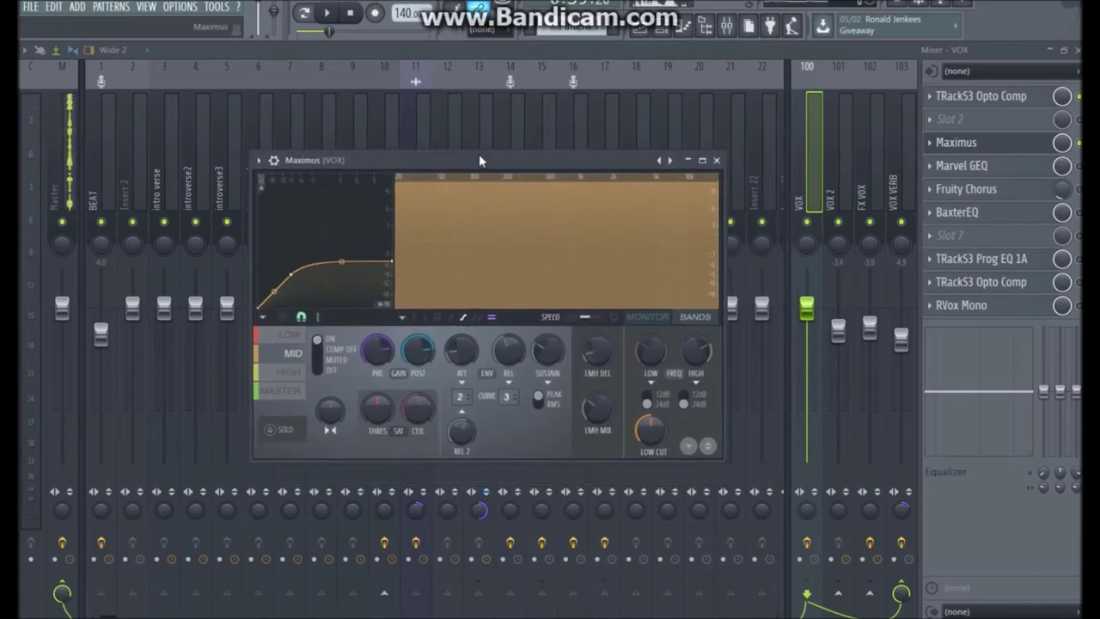
left_click_drag(507, 159, 526, 126)
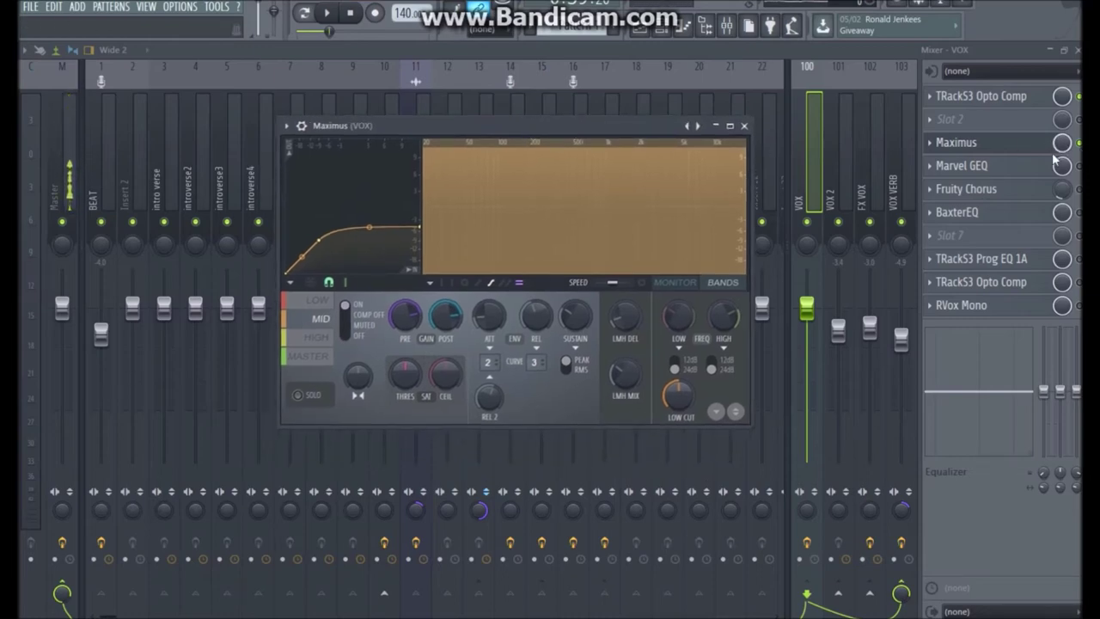
key("space")
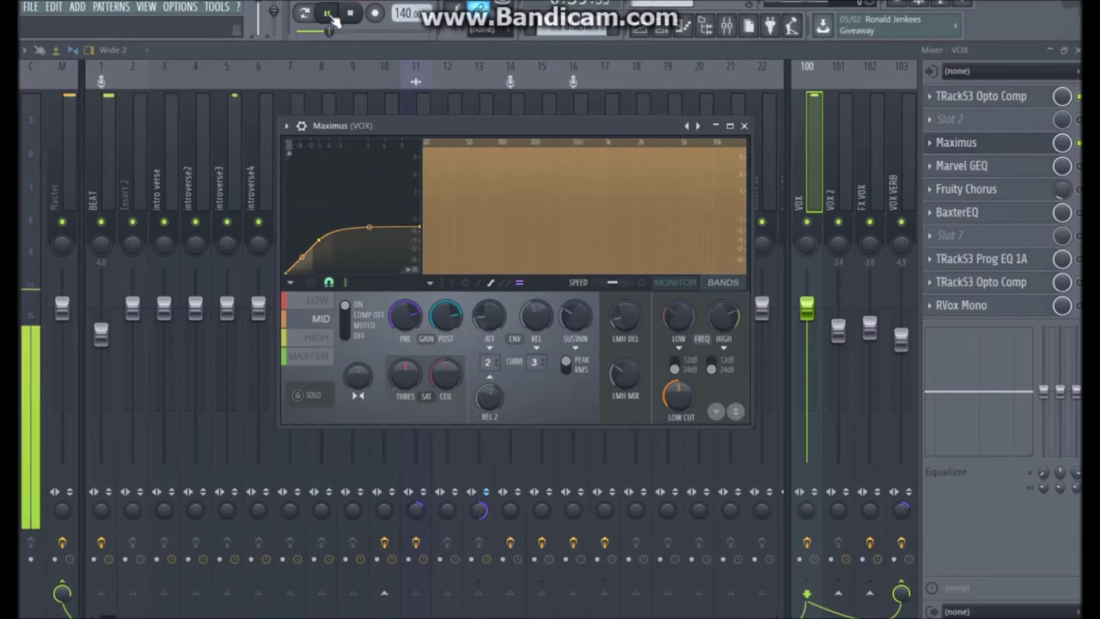
left_click(323, 359)
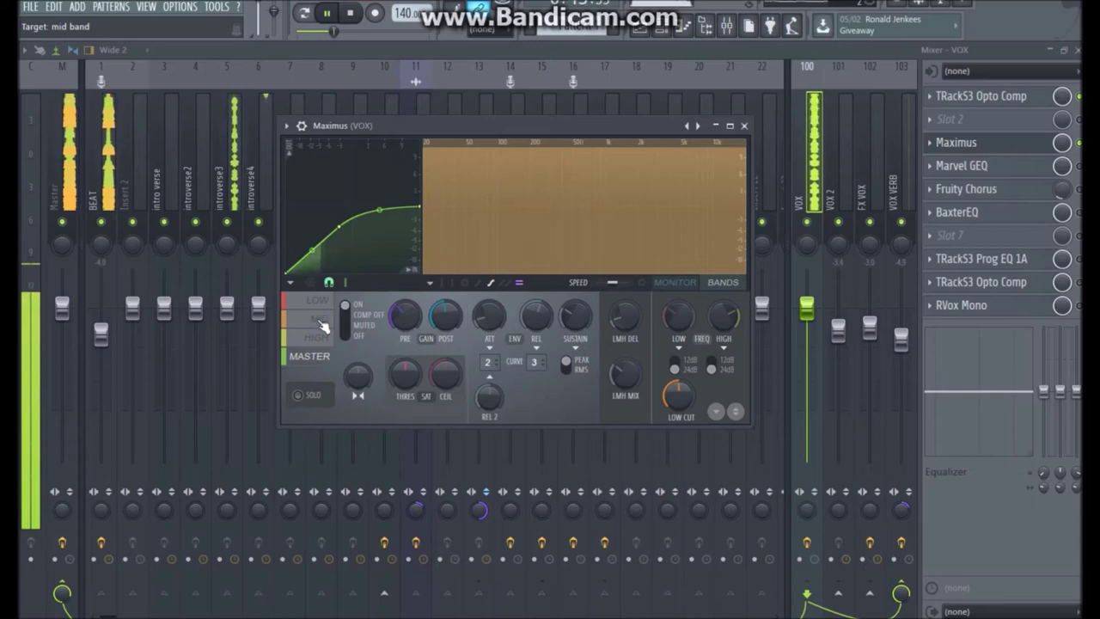
left_click(320, 321)
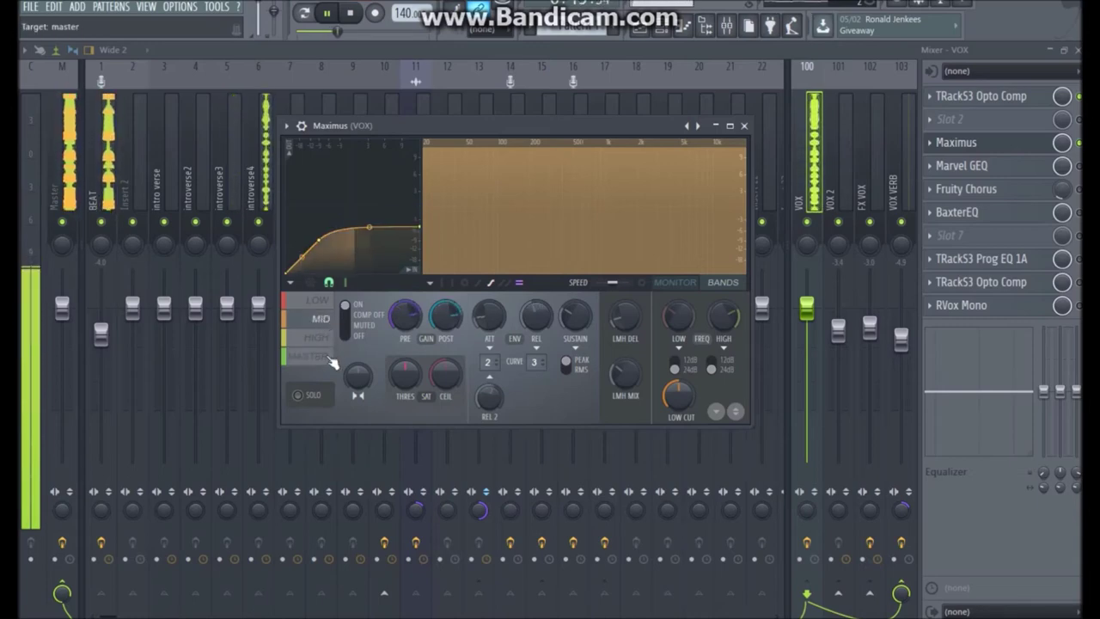
left_click(333, 357)
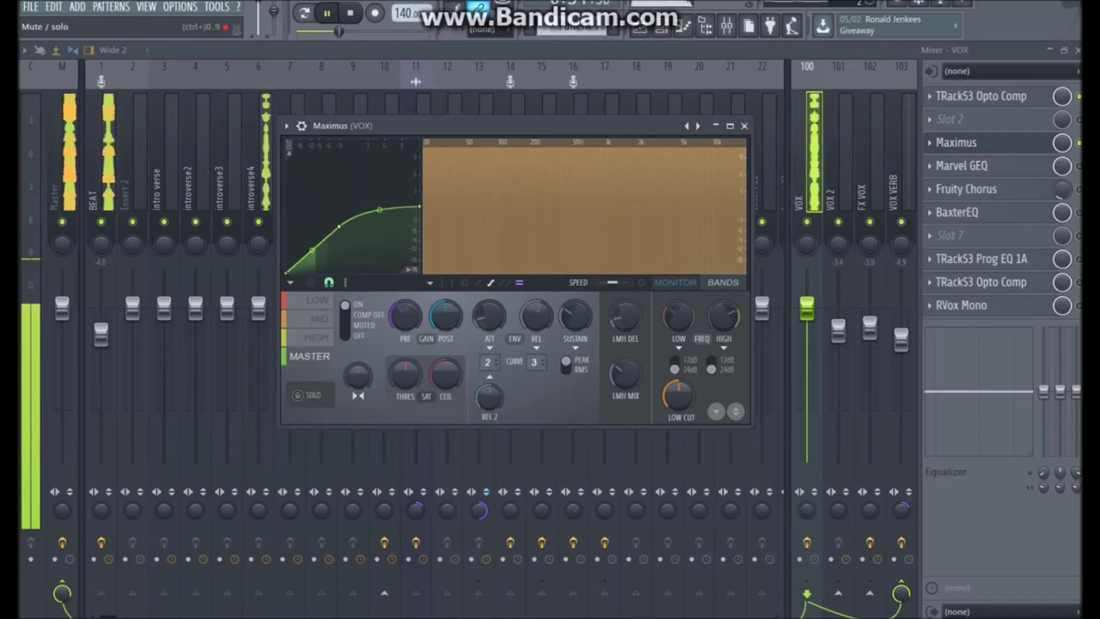
Close Maximus, stop the song, and bring up the Marvel GEQ slot on VOX
key("Escape")
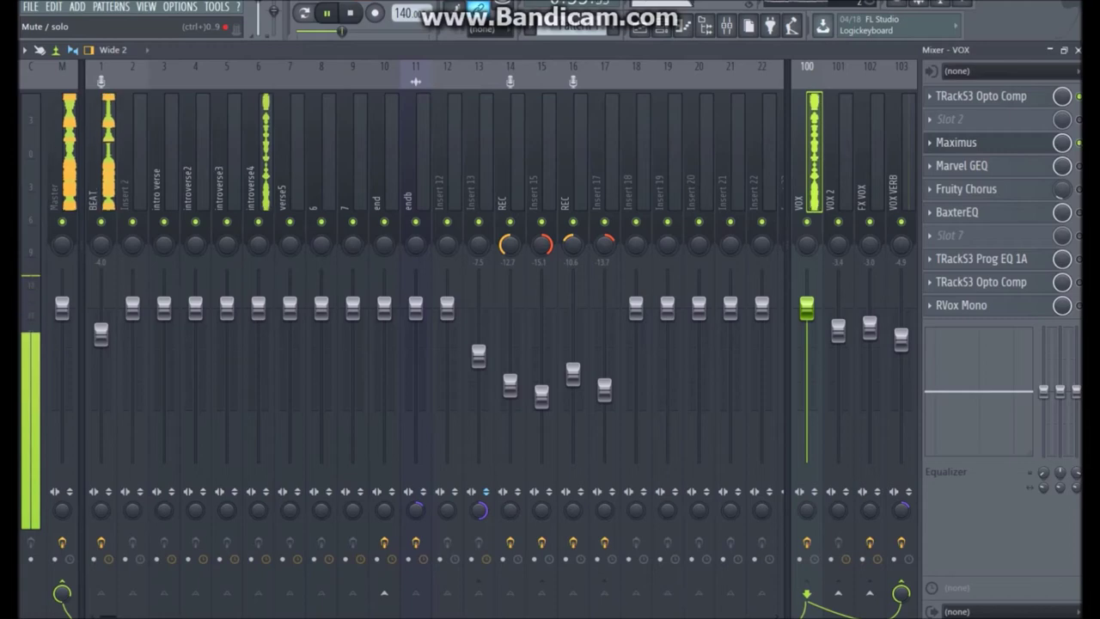
key("space")
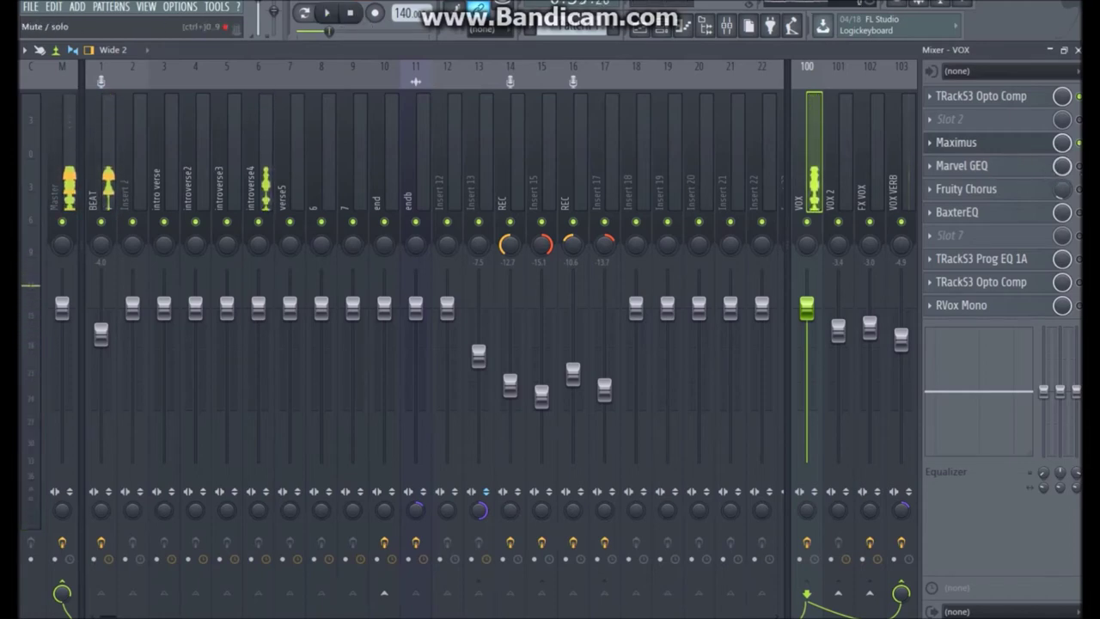
left_click(1027, 172)
left_click(1026, 171)
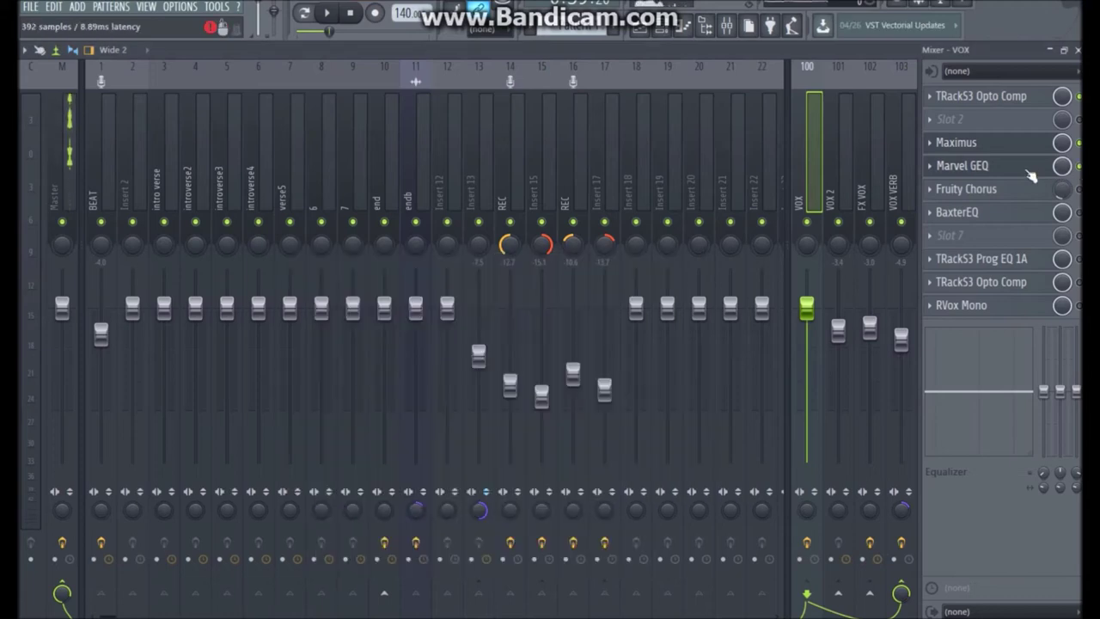
left_click(956, 142)
Bring Marvel GEQ to the front, reposition it to inspect its bands, then close it
left_click(1014, 169)
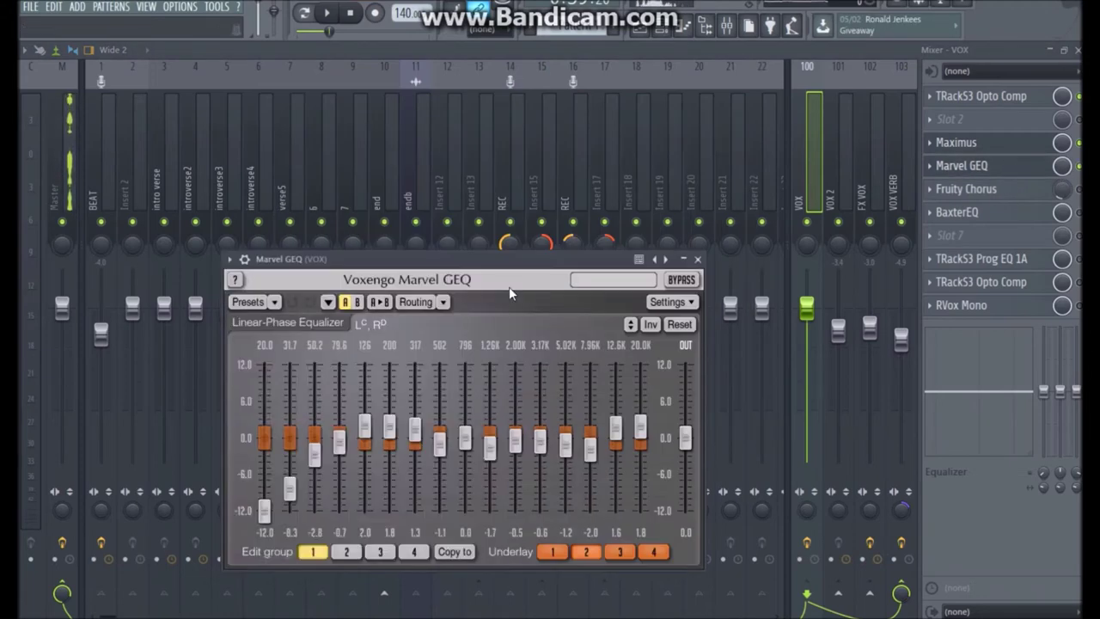
left_click_drag(451, 262, 425, 215)
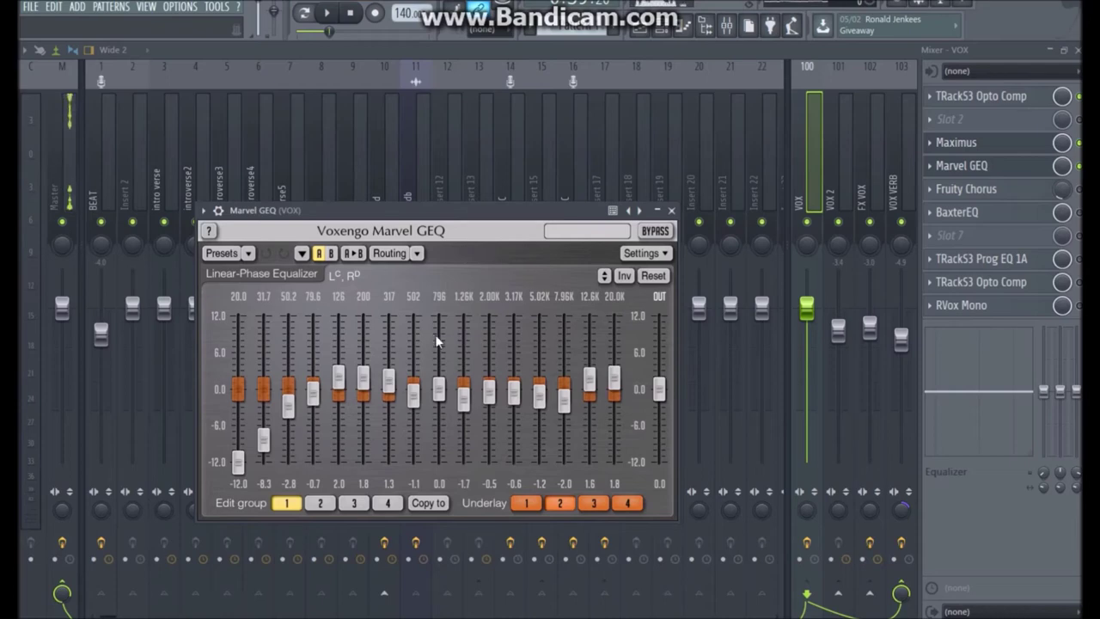
left_click_drag(439, 219, 448, 245)
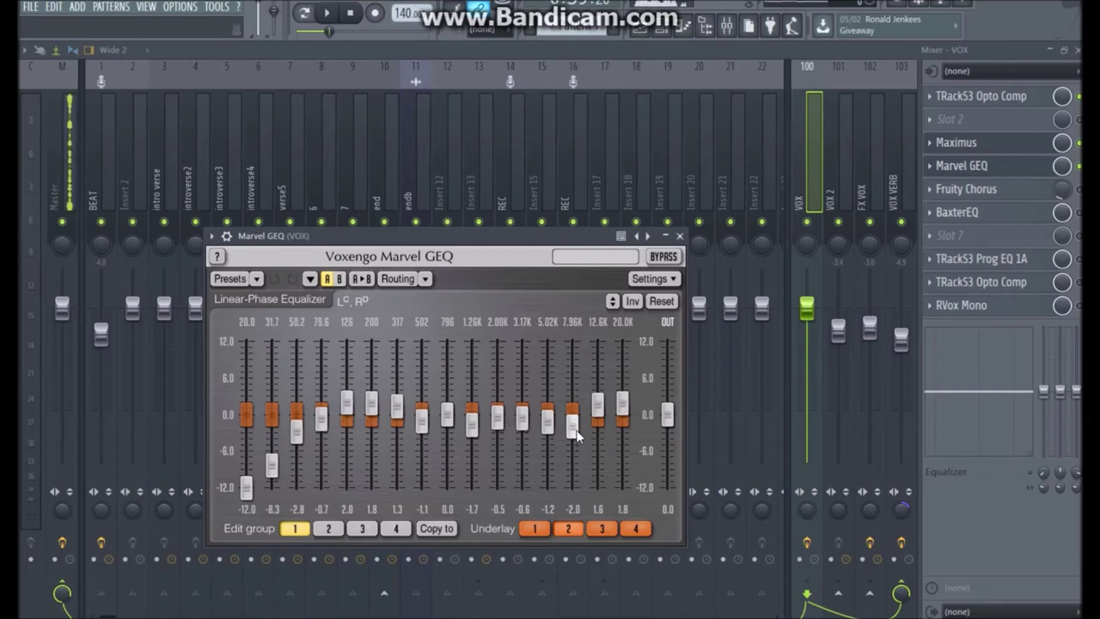
left_click(679, 235)
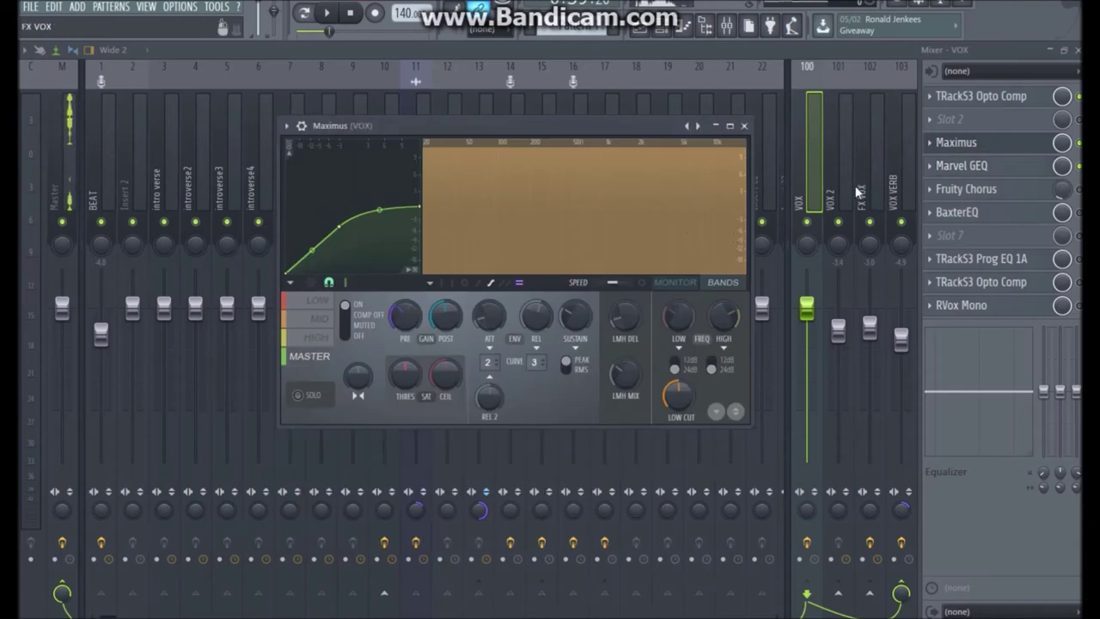
Close Maximus and play the song briefly to hear the VOX chain, then stop
left_click(744, 128)
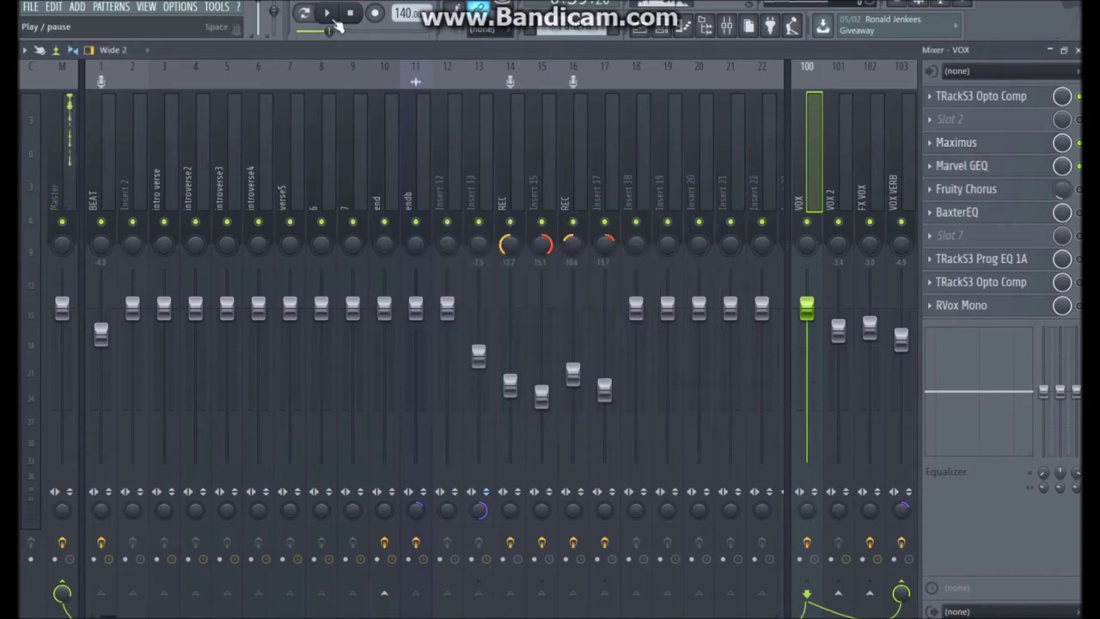
key("space")
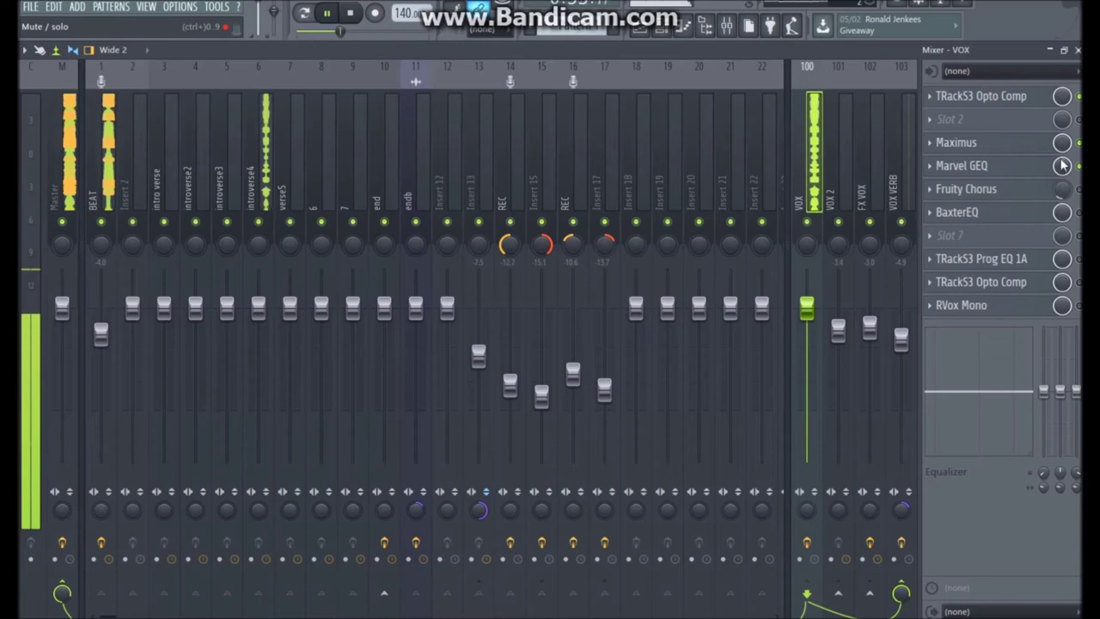
left_click(351, 28)
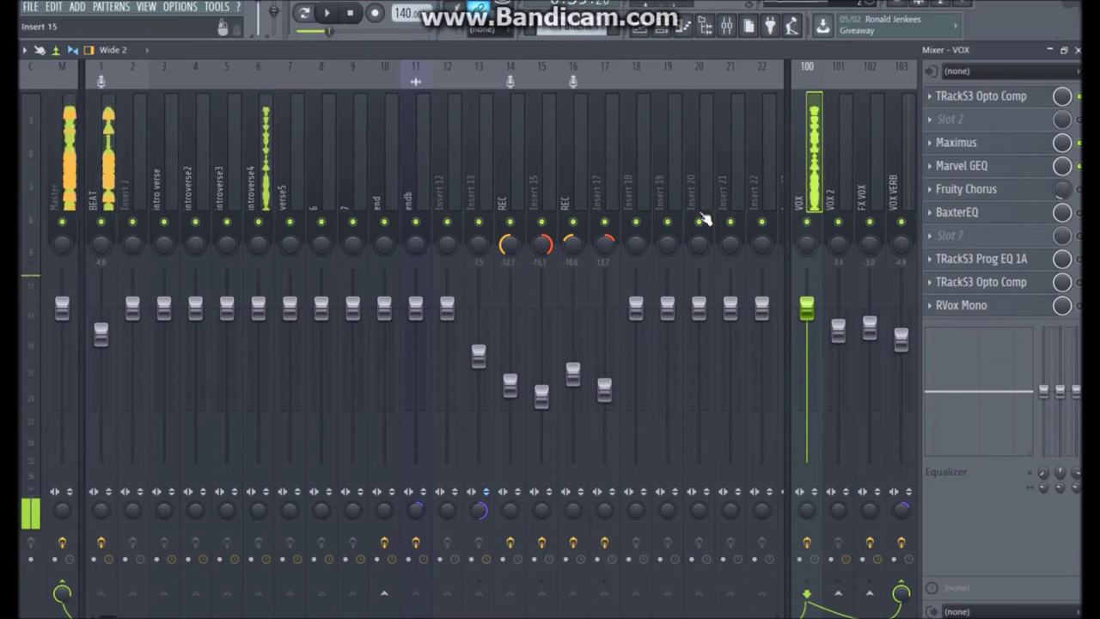
Check the VOX Fruity Chorus during playback, then close it and stop the song
left_click(1006, 194)
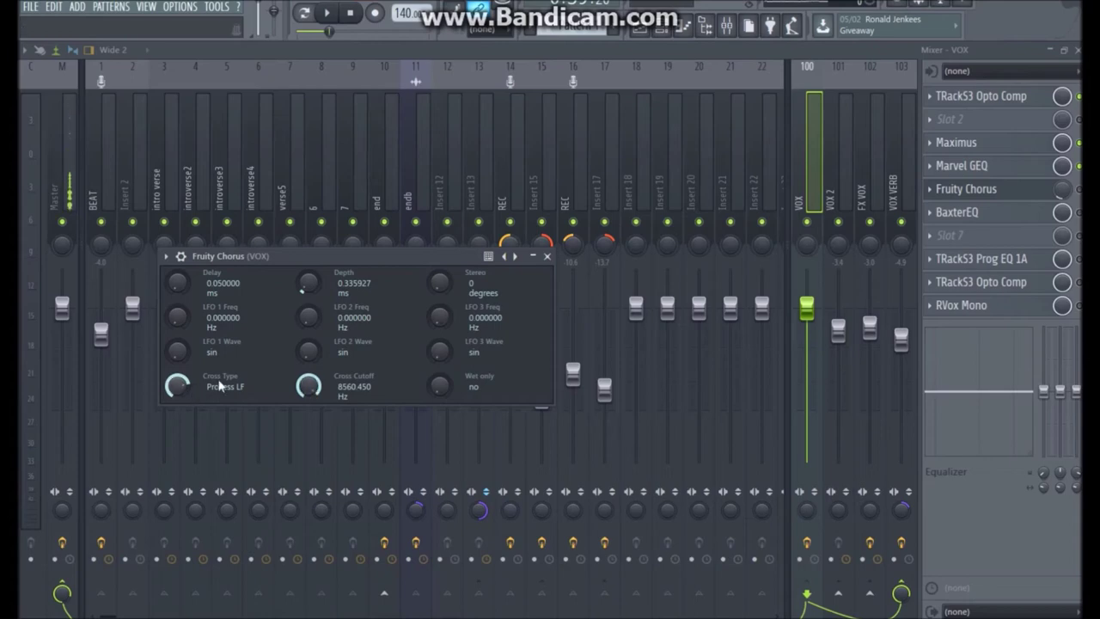
left_click(341, 13)
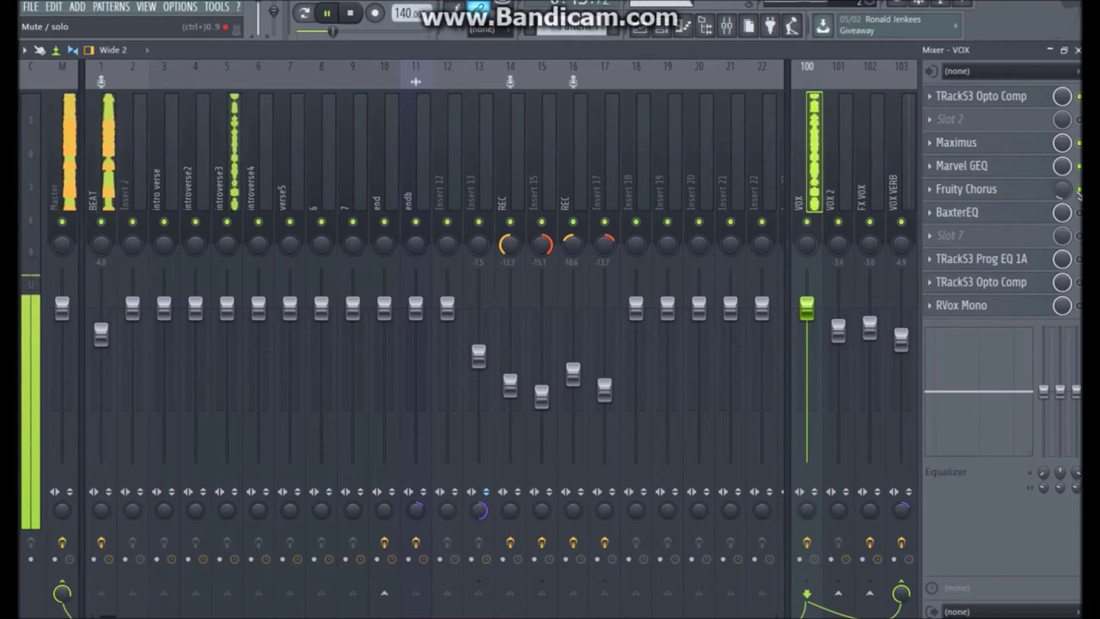
left_click(1025, 191)
key("Escape")
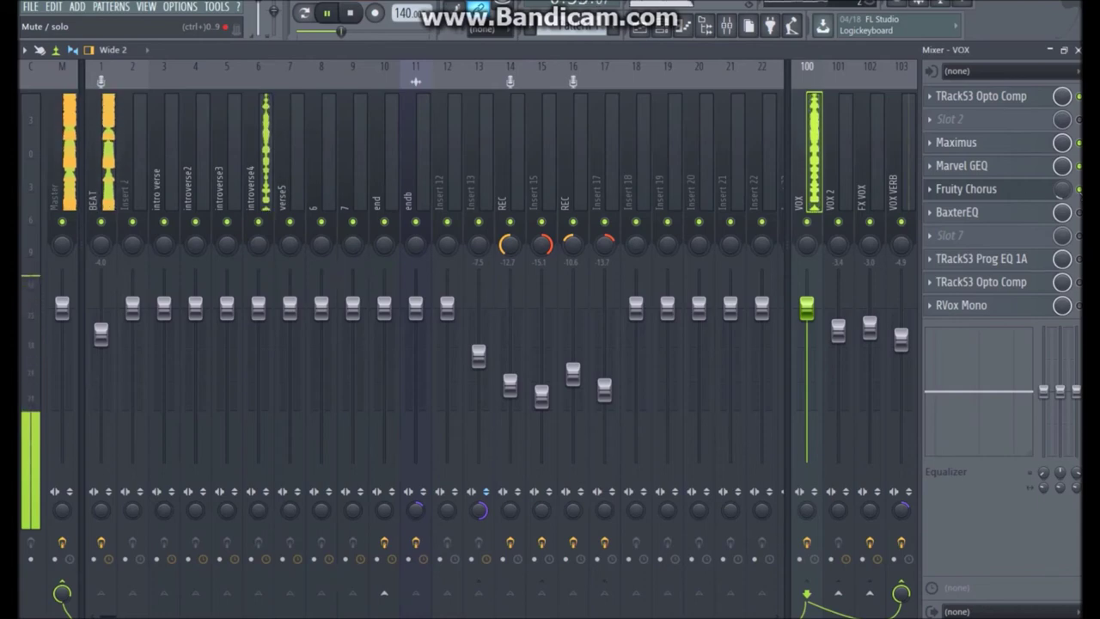
key("space")
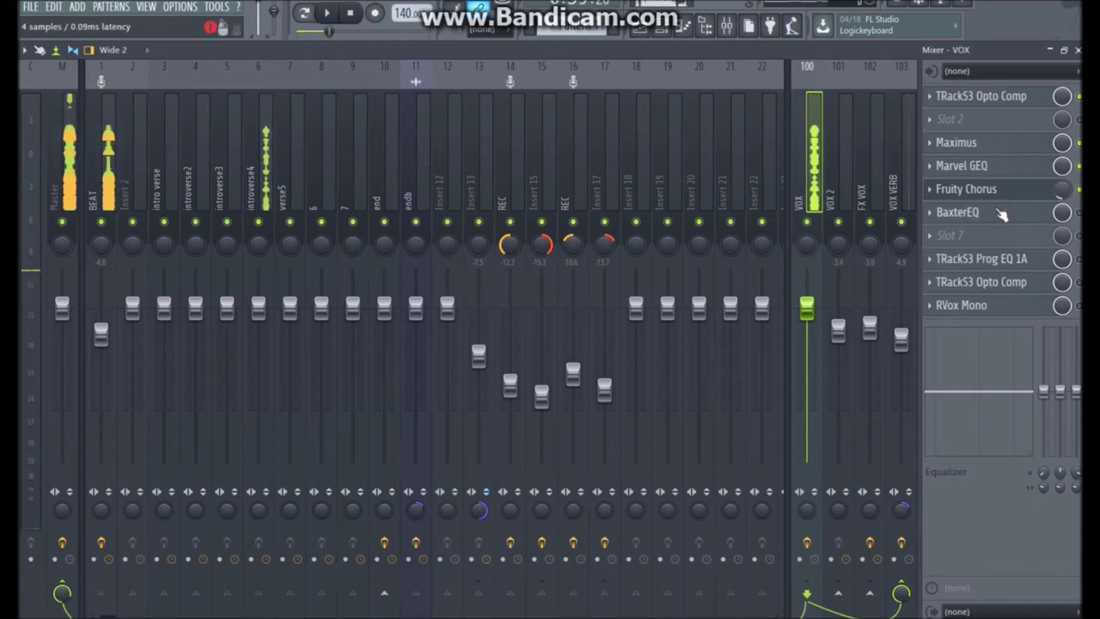
Open BaxterEQ on the VOX insert, move its window around to inspect the knobs, then close it
left_click(1004, 215)
left_click_drag(700, 120, 734, 380)
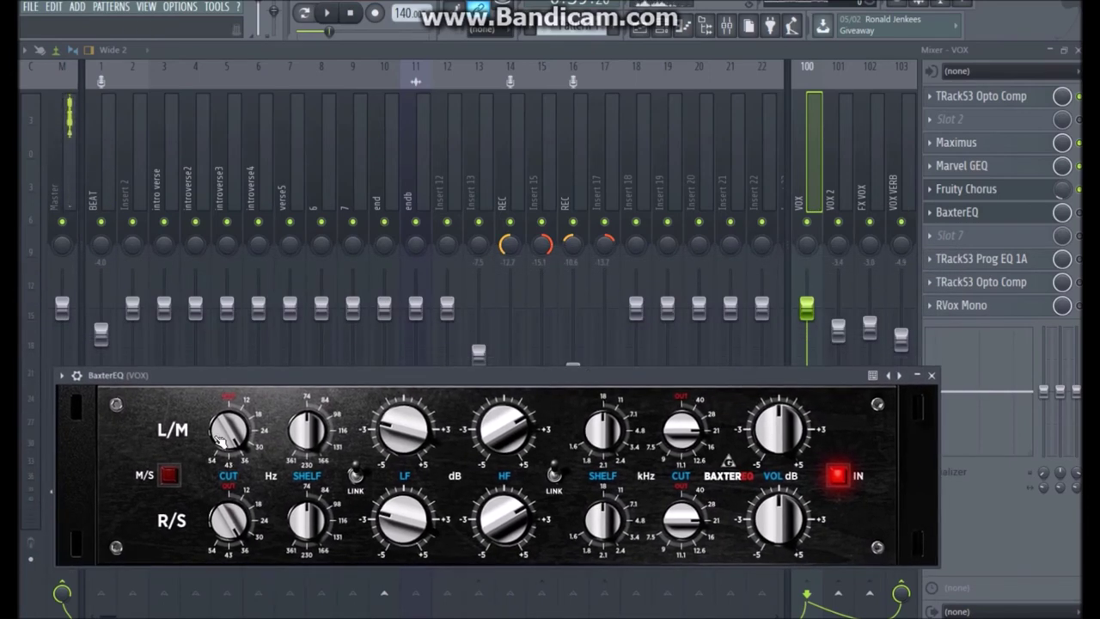
left_click_drag(560, 378, 564, 323)
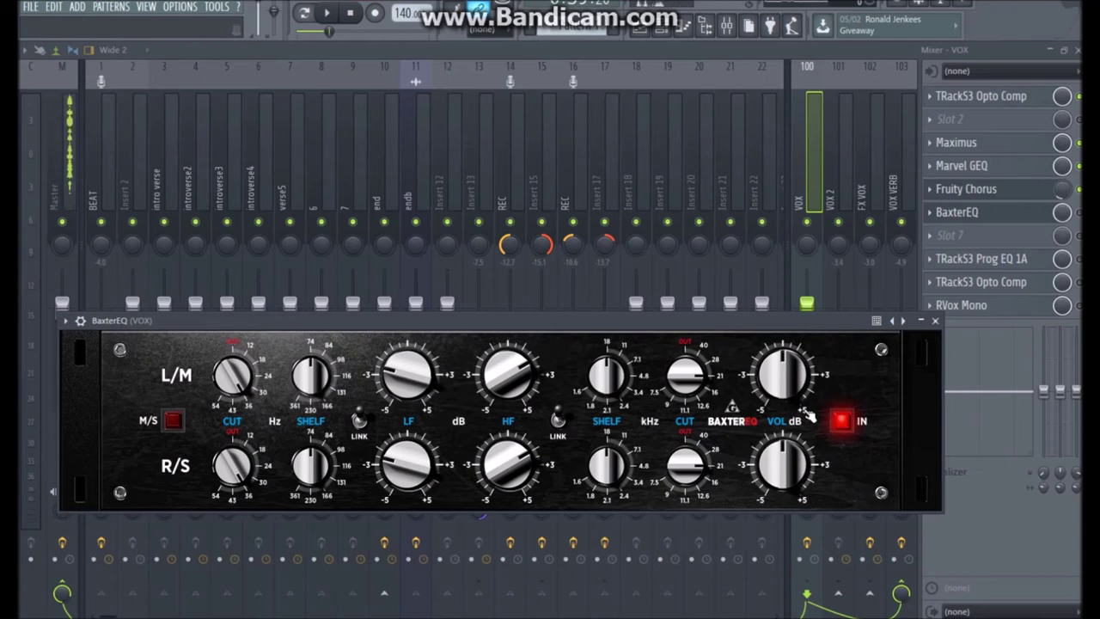
left_click_drag(821, 328, 852, 318)
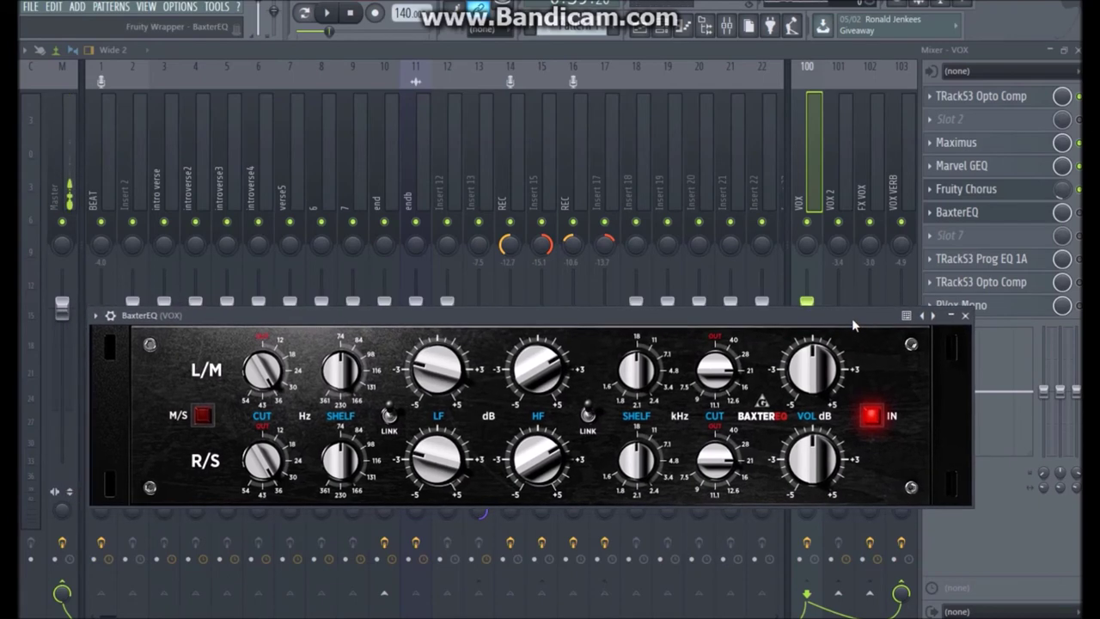
left_click(965, 317)
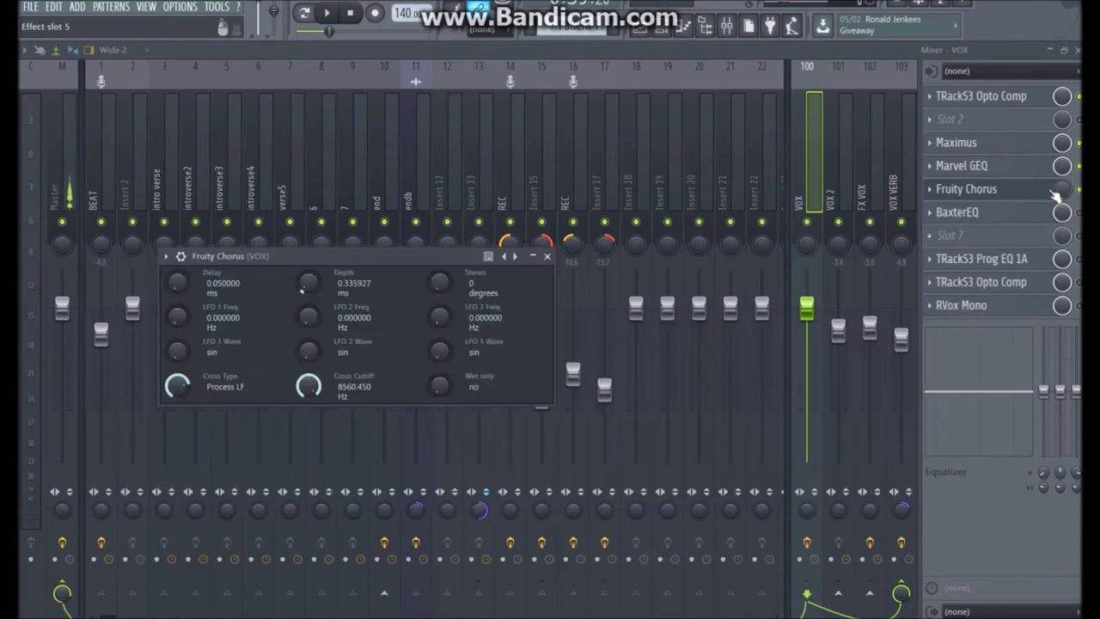
Close Fruity Chorus, replay the song from further into the track, then stop
left_click(548, 256)
left_click(350, 13)
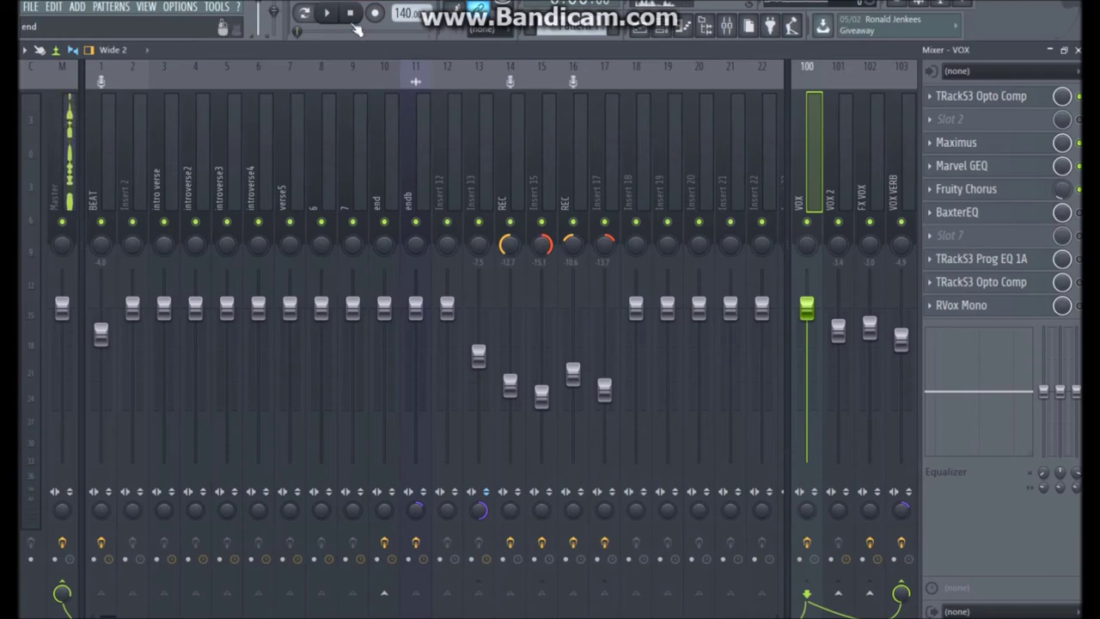
mouse_move(356, 30)
left_mouse_down()
mouse_move(313, 31)
mouse_move(340, 32)
left_mouse_up()
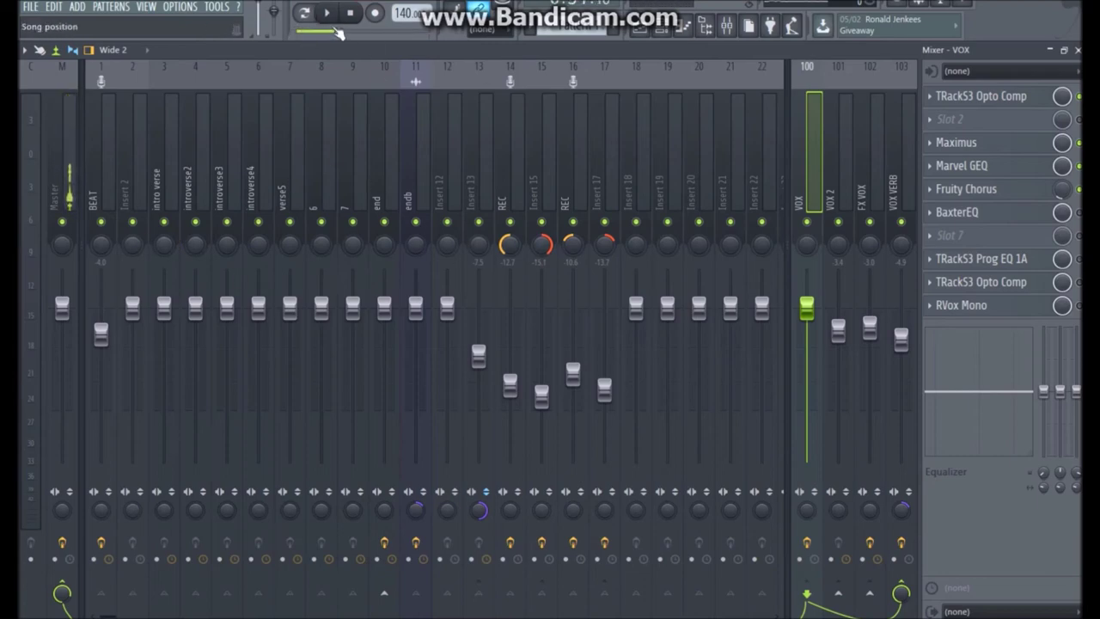
left_click(326, 12)
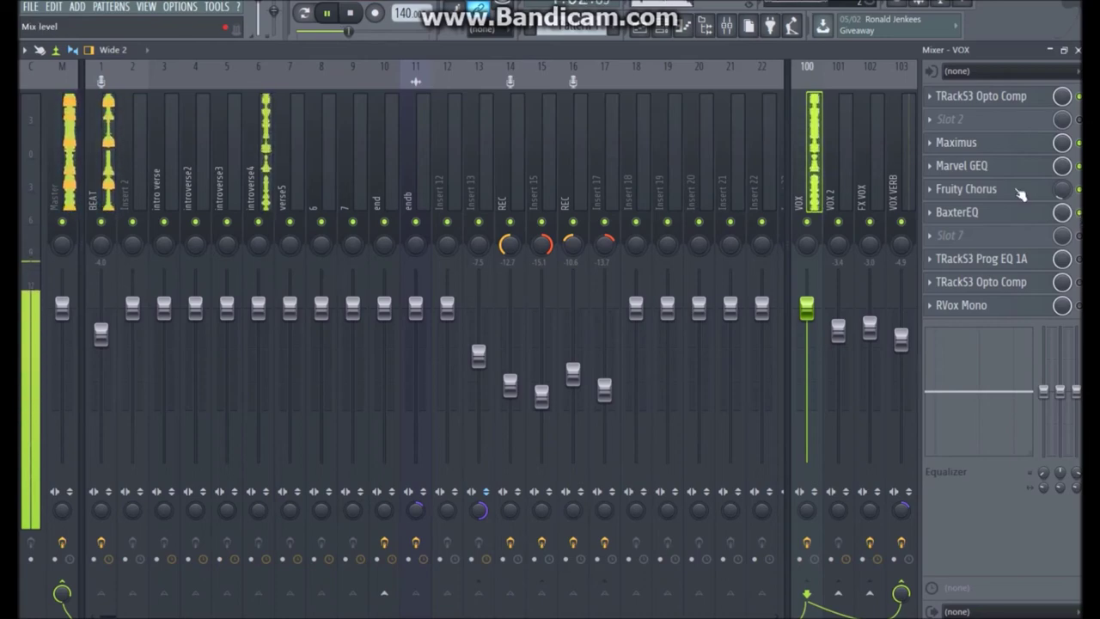
key("space")
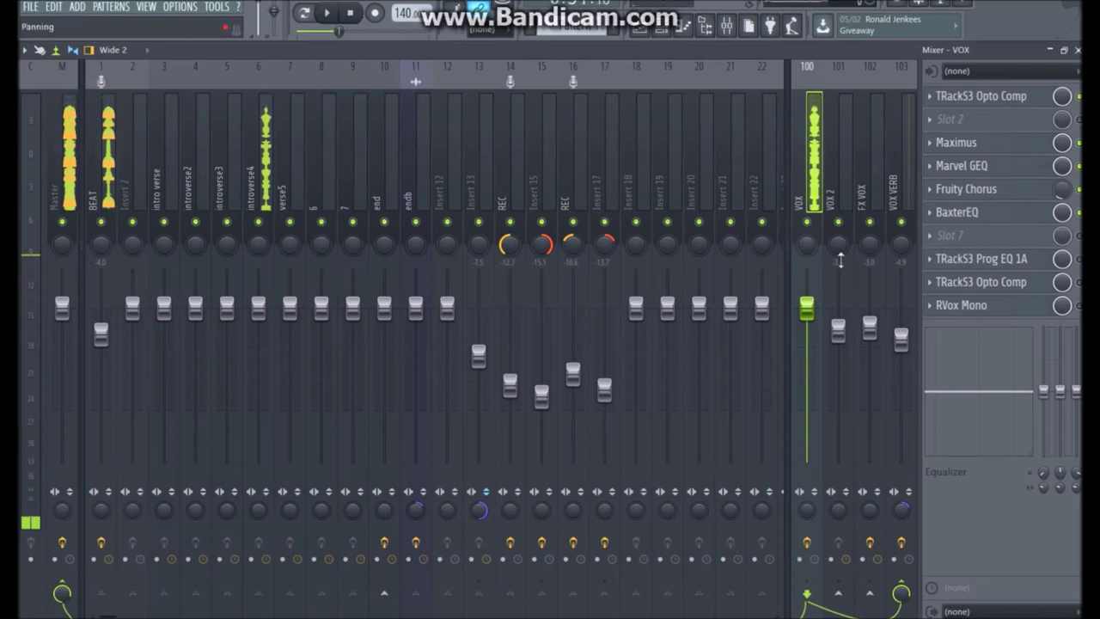
left_click(945, 260)
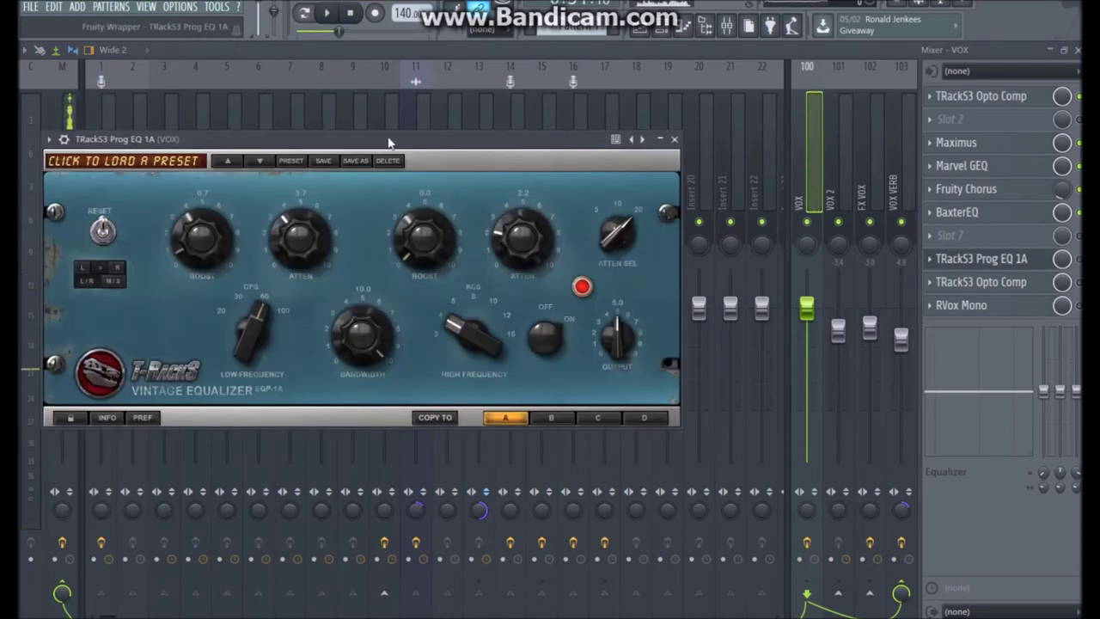
left_click_drag(384, 142, 470, 133)
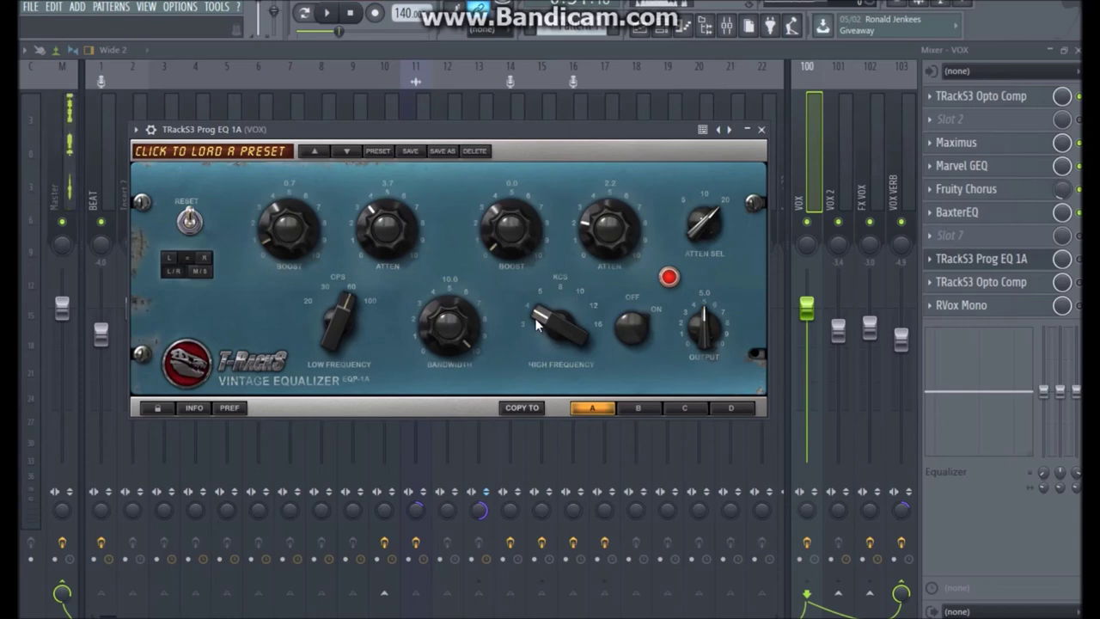
left_click(760, 128)
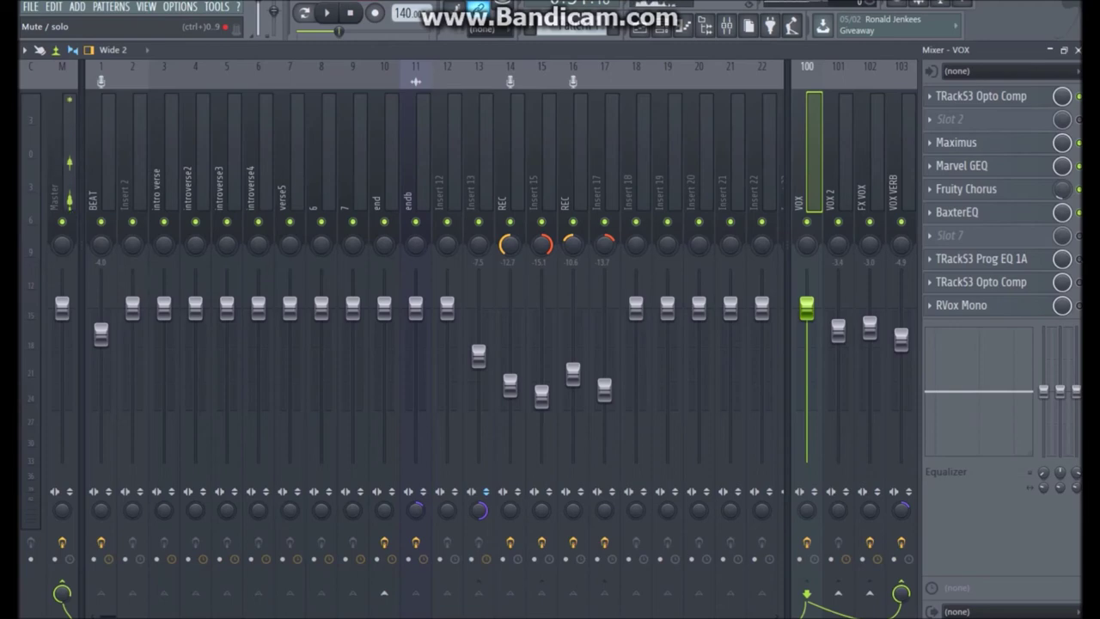
Play and stop the song twice to listen to the VOX chain
left_click(328, 13)
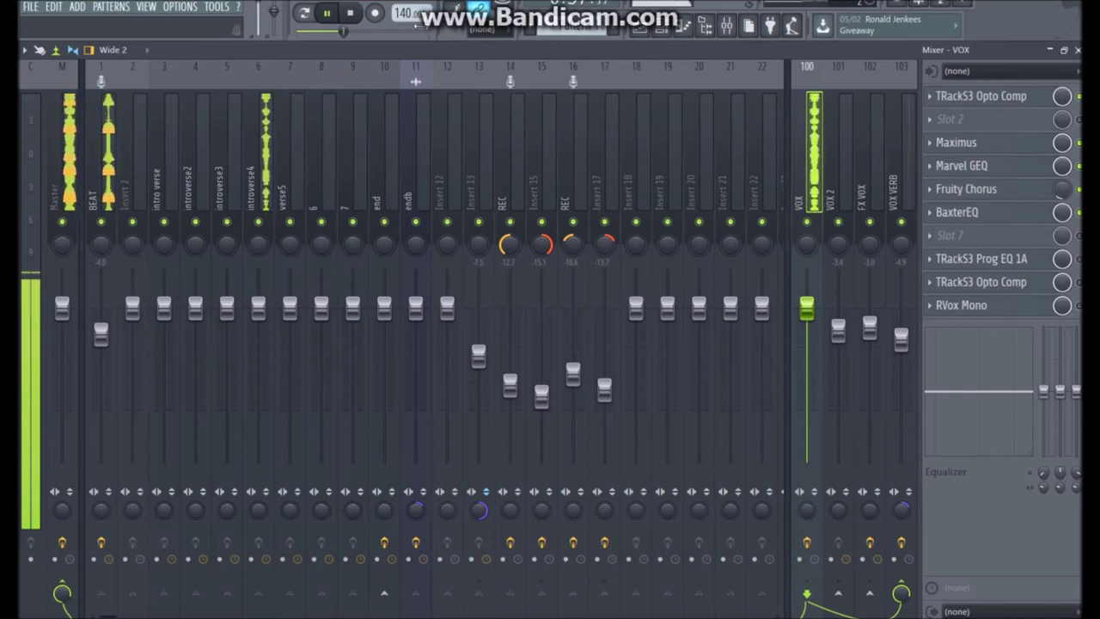
key("space")
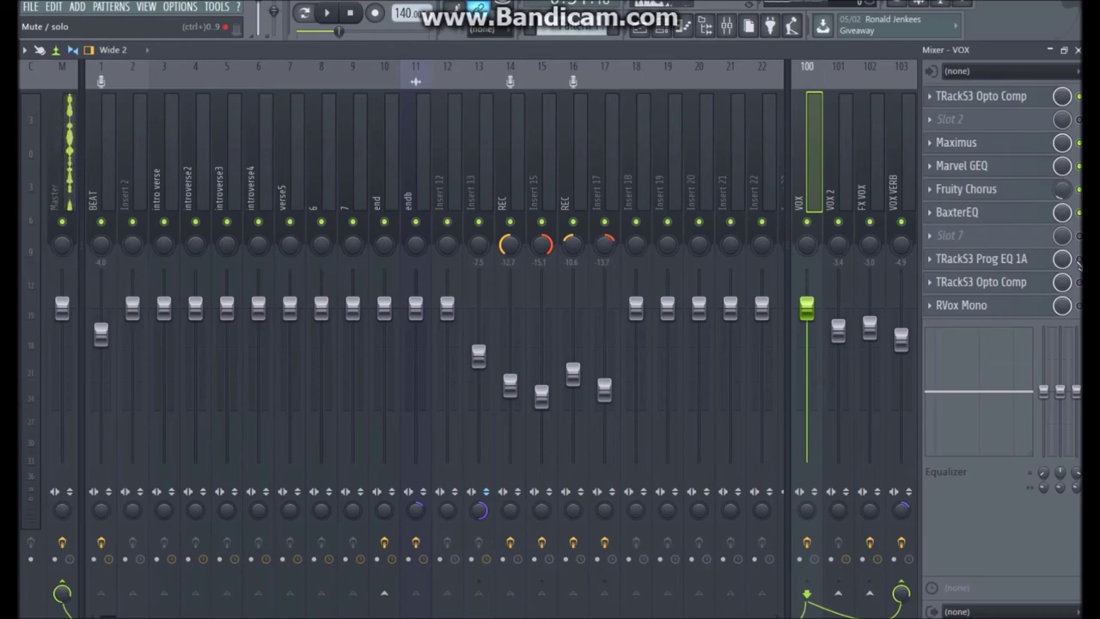
left_click(326, 12)
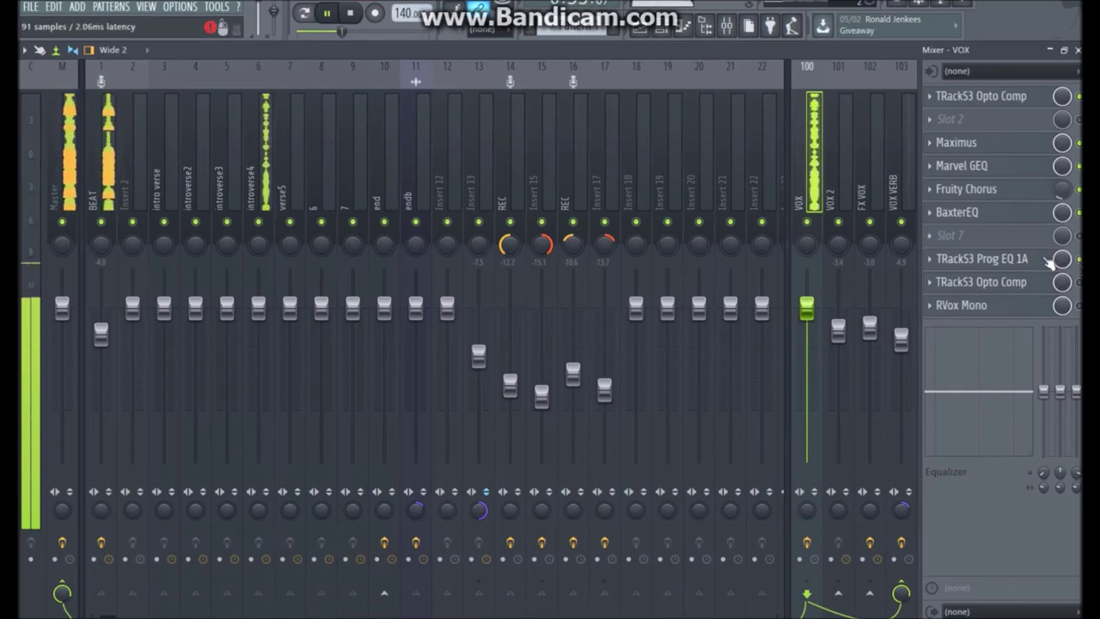
left_click(350, 12)
Audition VOX's second TRackS3 Opto Comp (4.22:1) in playback, then close it and resume the song
left_click(980, 282)
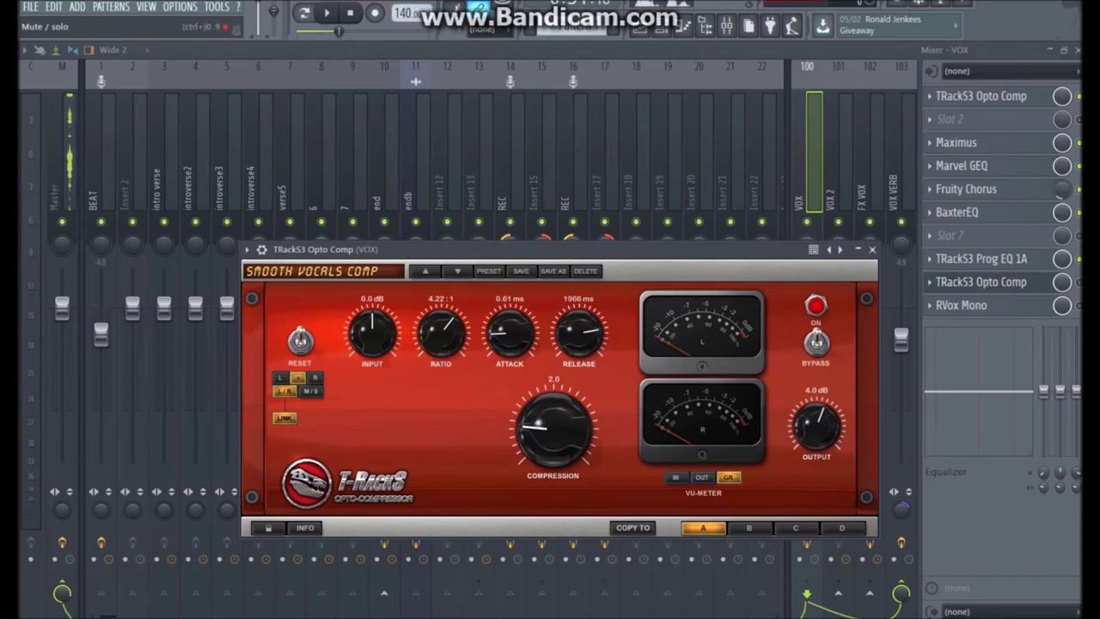
left_click(327, 13)
key("Escape")
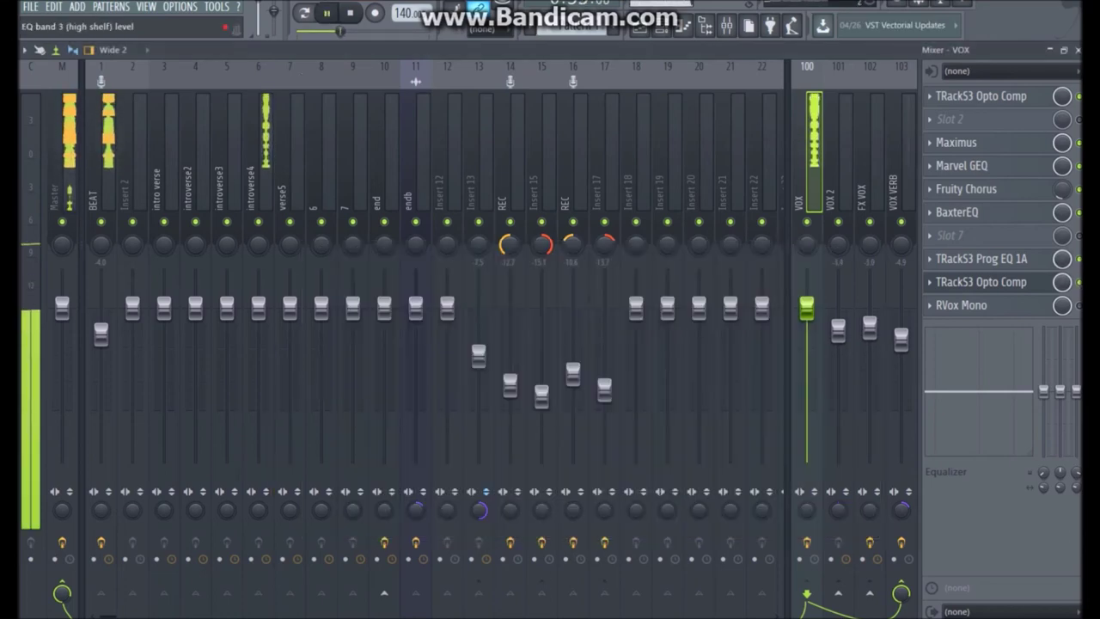
left_click(1005, 284)
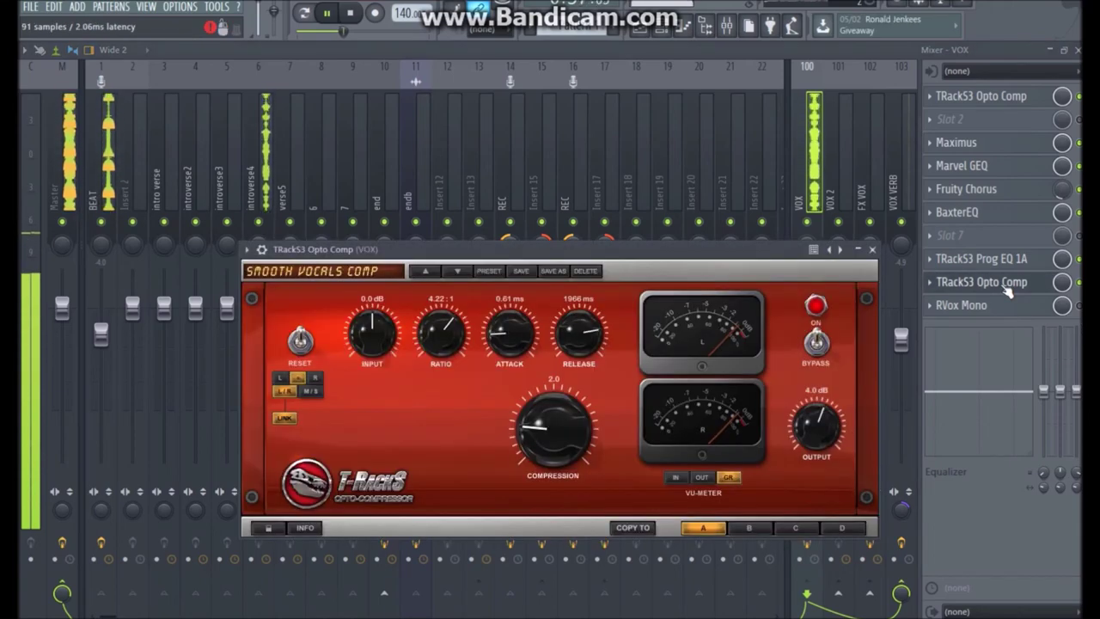
key("space")
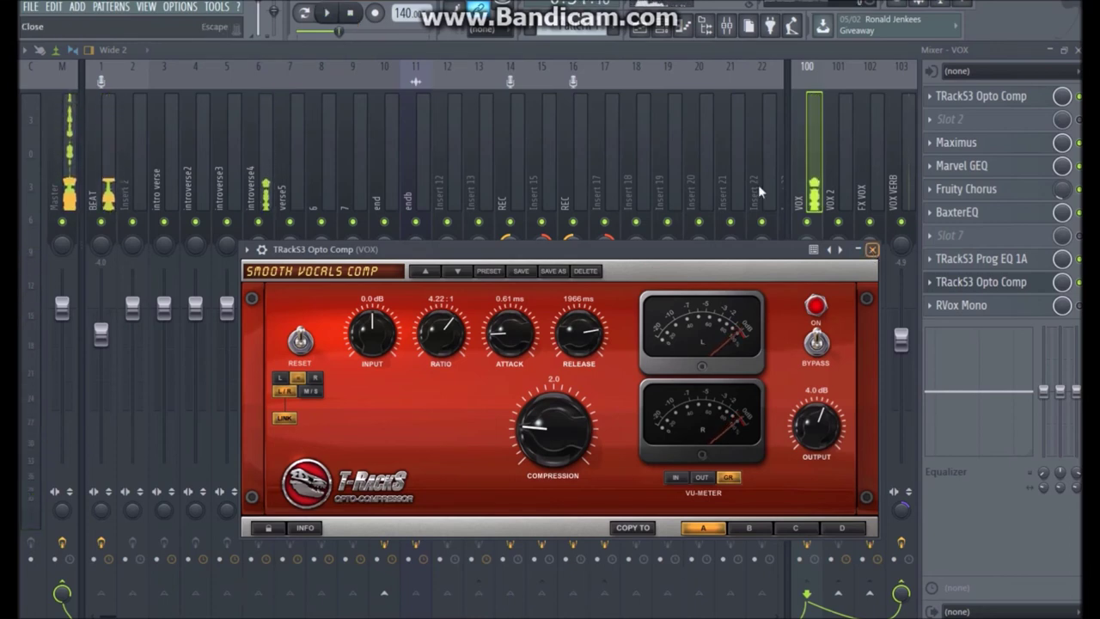
left_click(860, 250)
key("space")
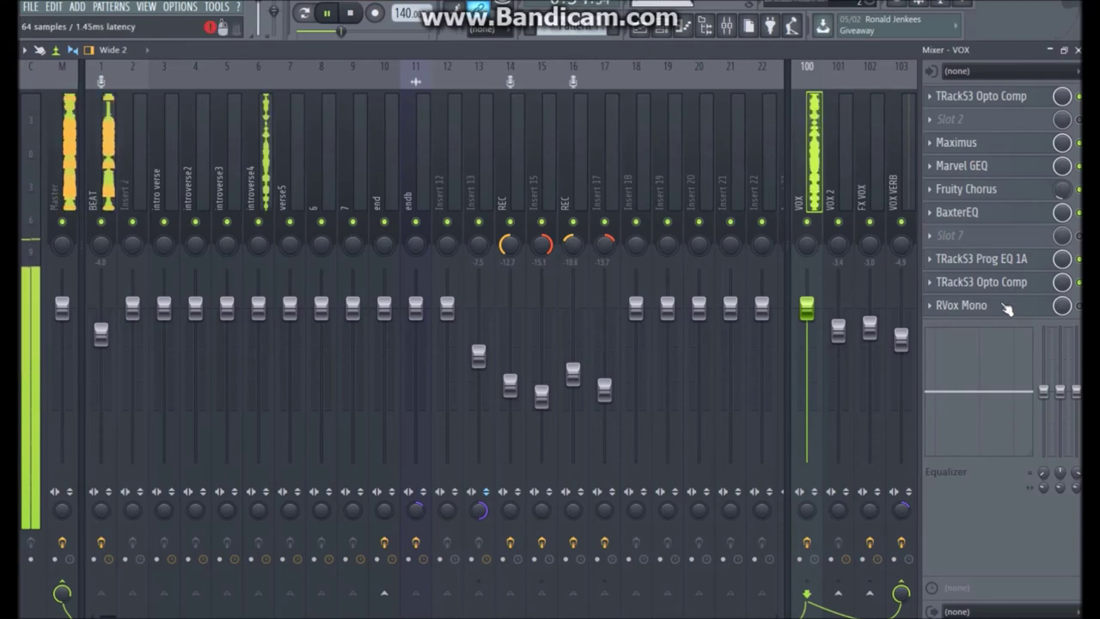
left_click(1031, 306)
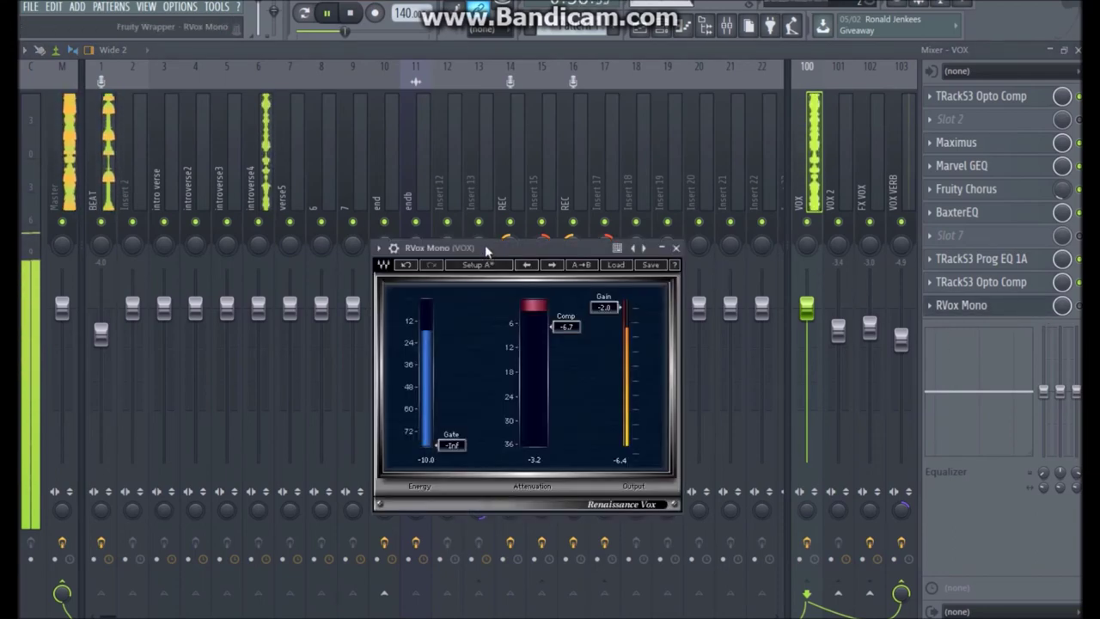
key("space")
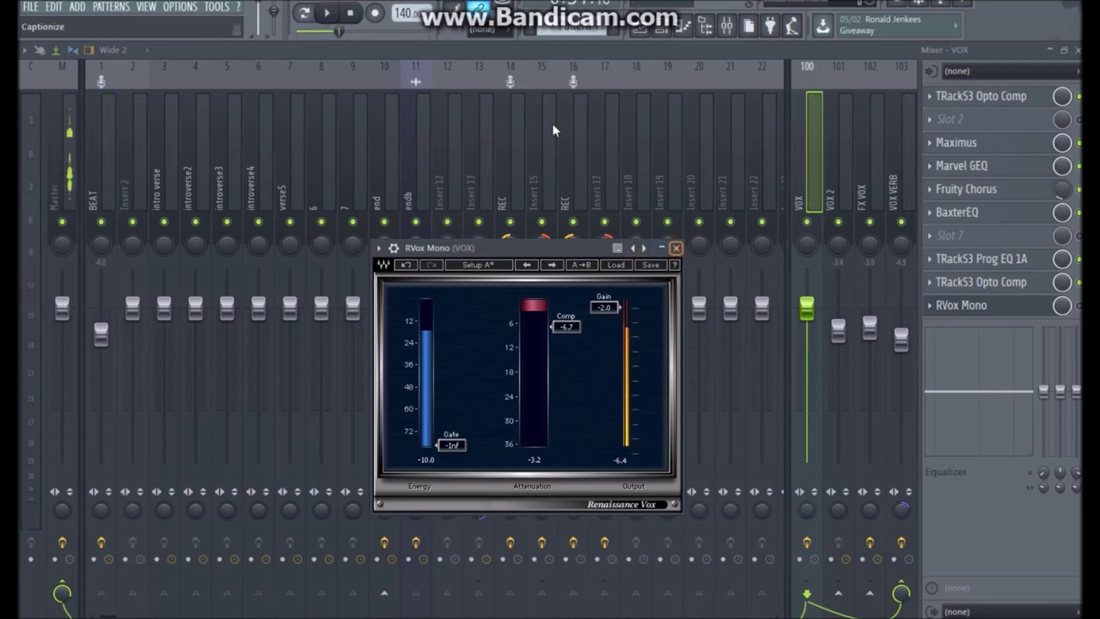
left_click(353, 14)
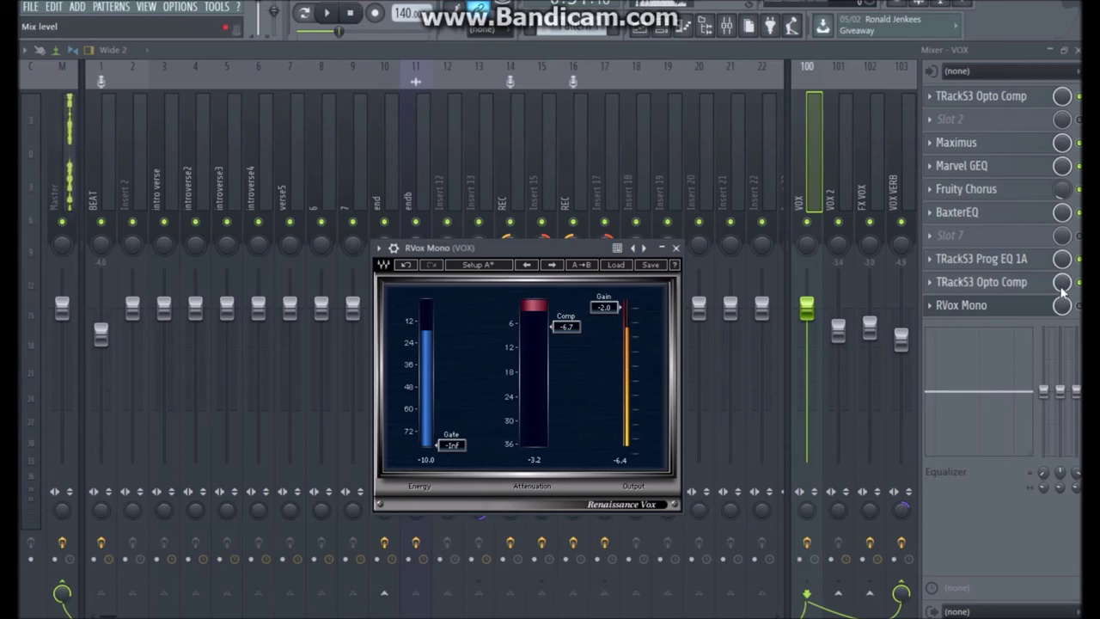
left_click(1021, 283)
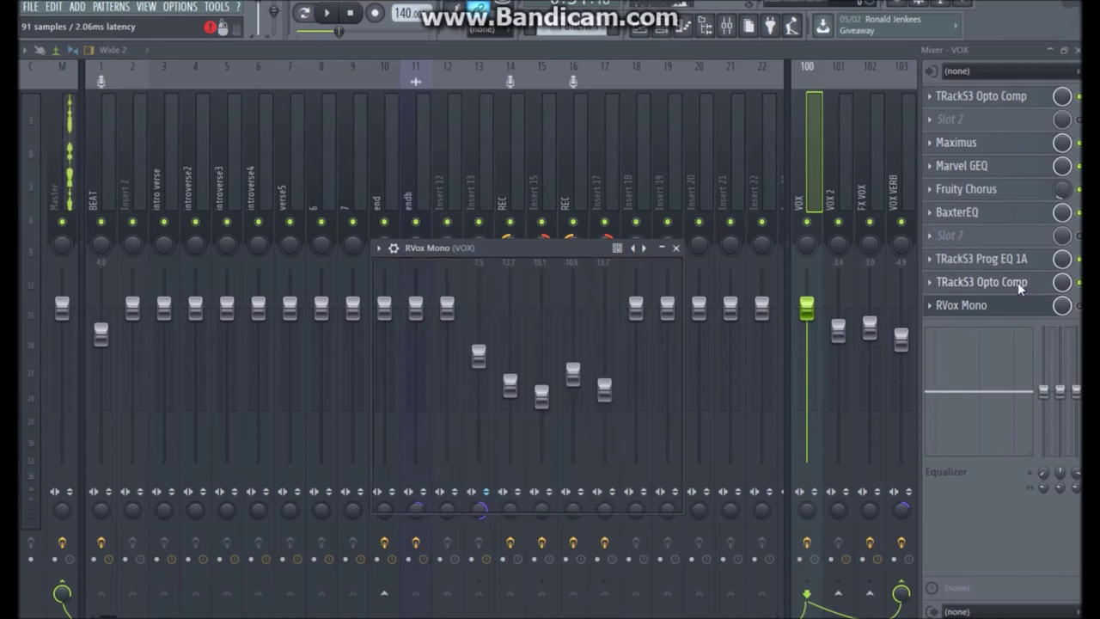
left_click(1021, 283)
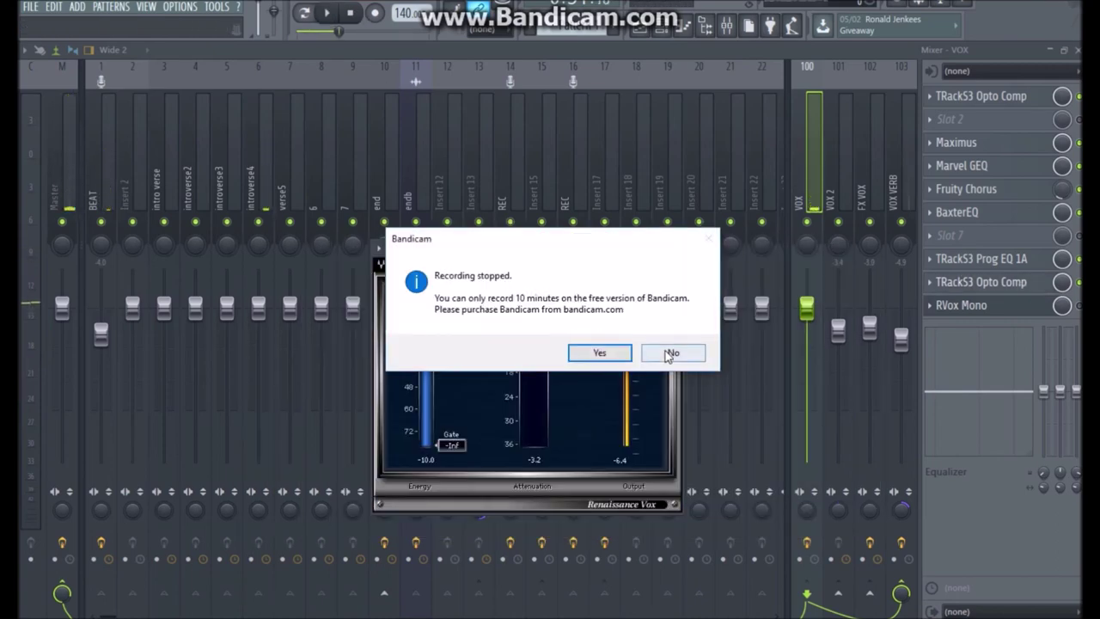
left_click(668, 352)
left_click(327, 14)
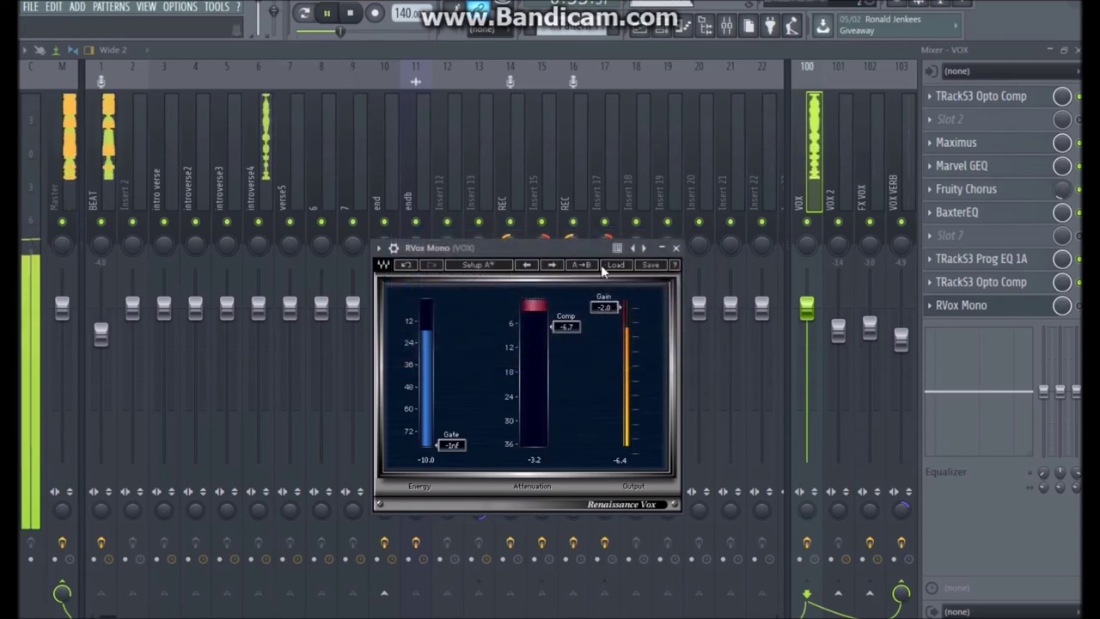
left_click(676, 248)
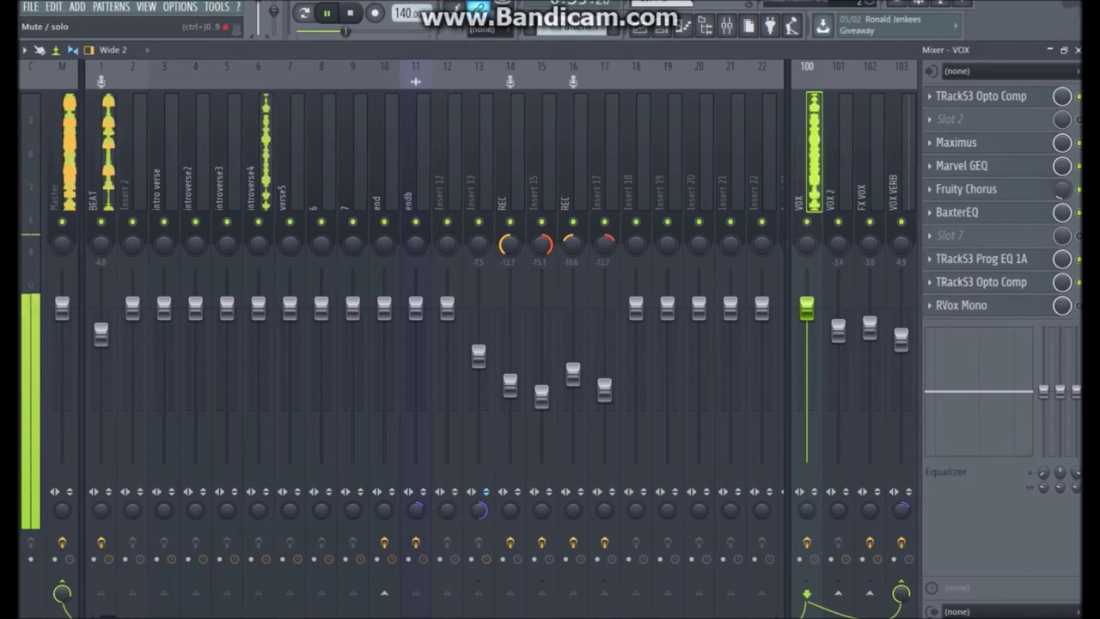
Stop the song, select the BEAT mixer track and open its Fruity parametric EQ 2
left_click(360, 12)
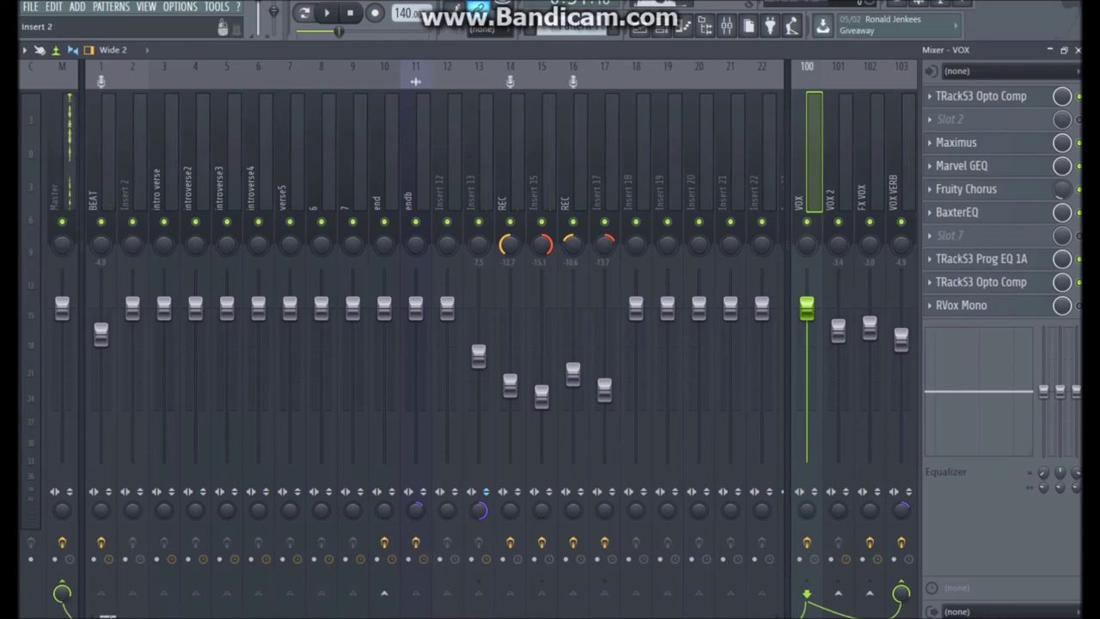
left_click(93, 168)
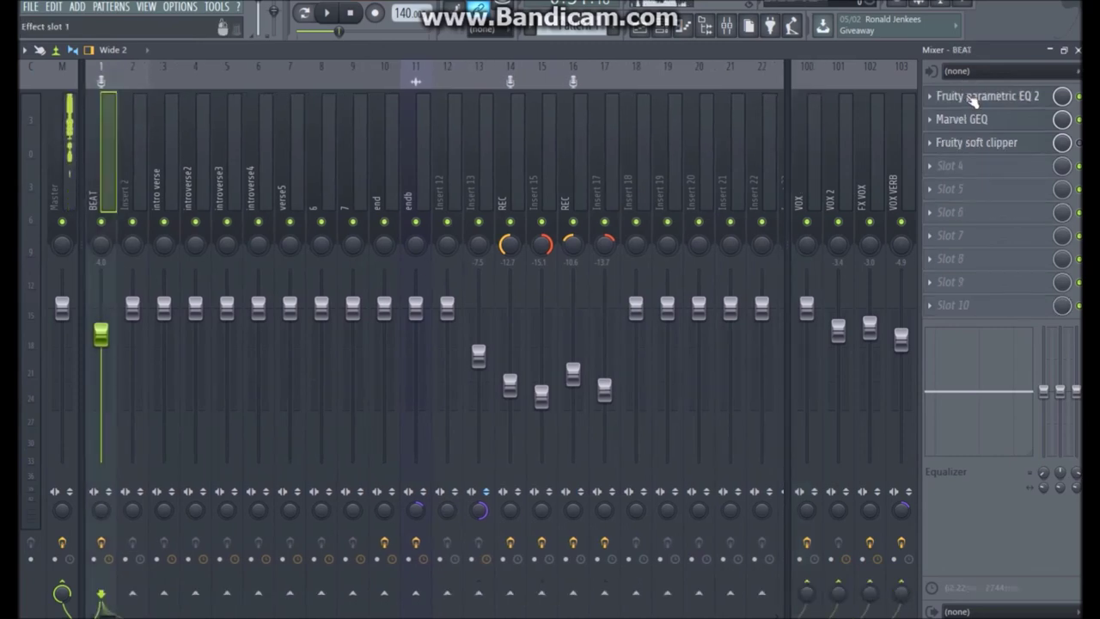
left_click(1018, 99)
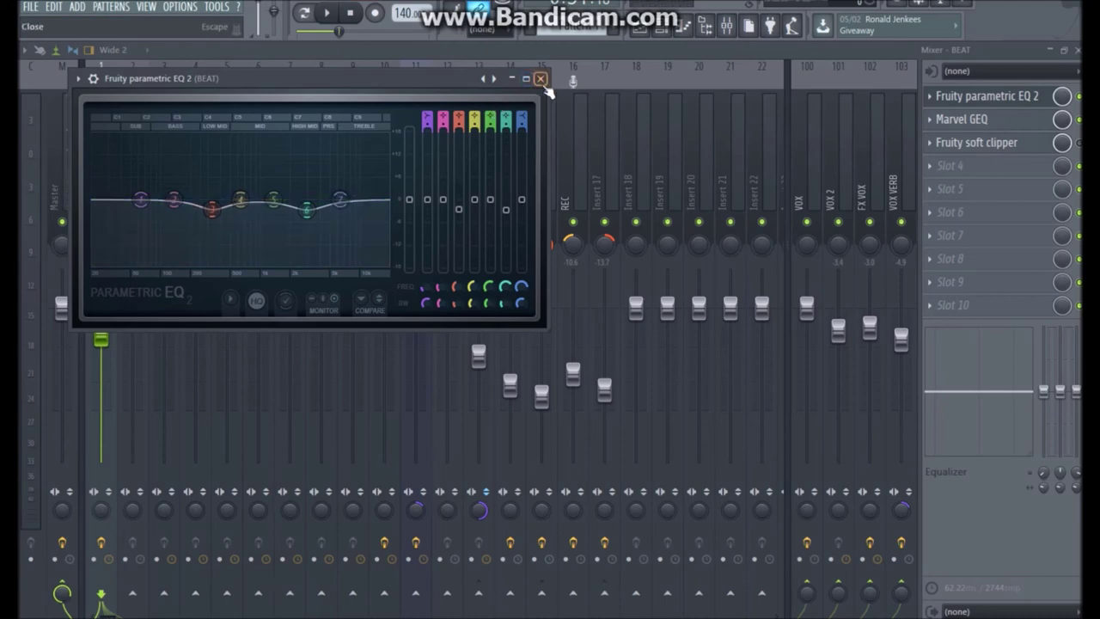
Inspect BEAT's Marvel GEQ, checking its routing options and mid-channel EQ curve, then close it
left_click(977, 119)
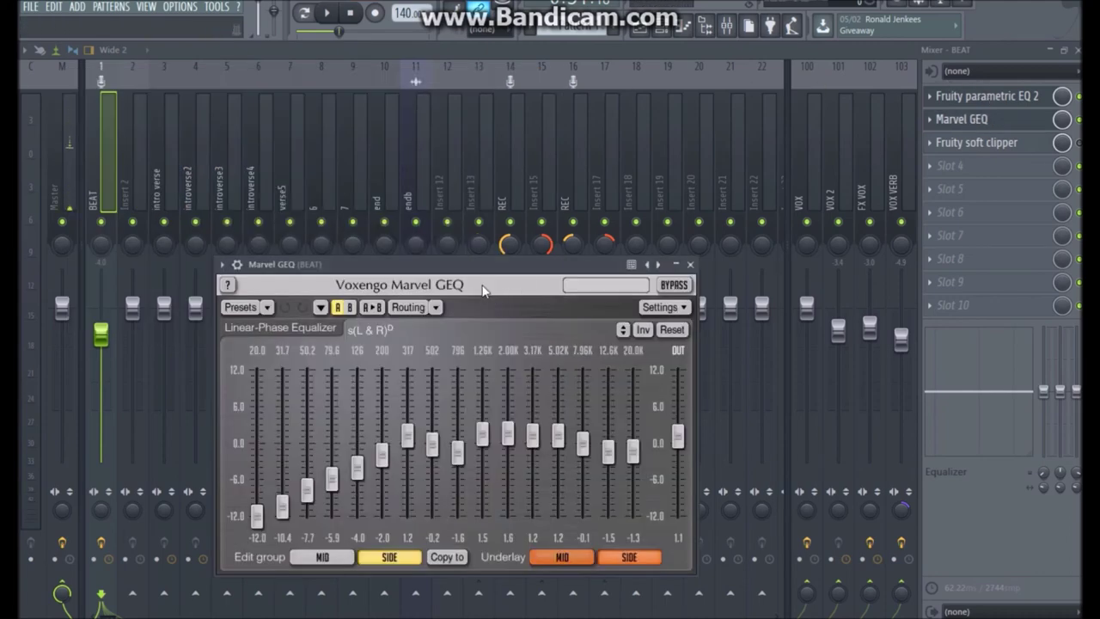
left_click_drag(483, 266, 477, 228)
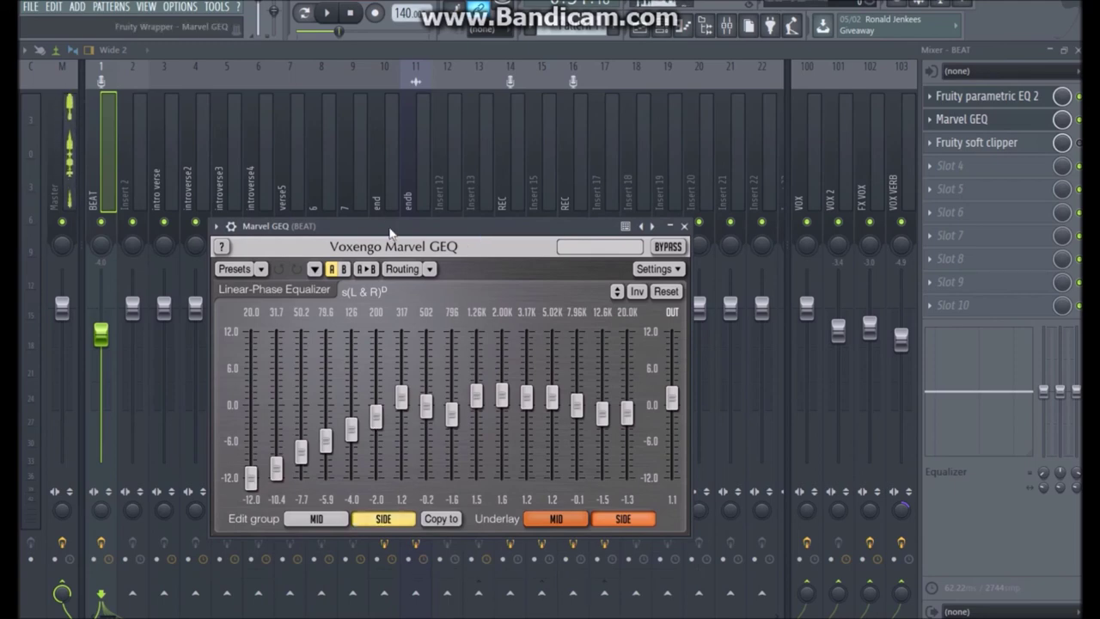
left_click(430, 268)
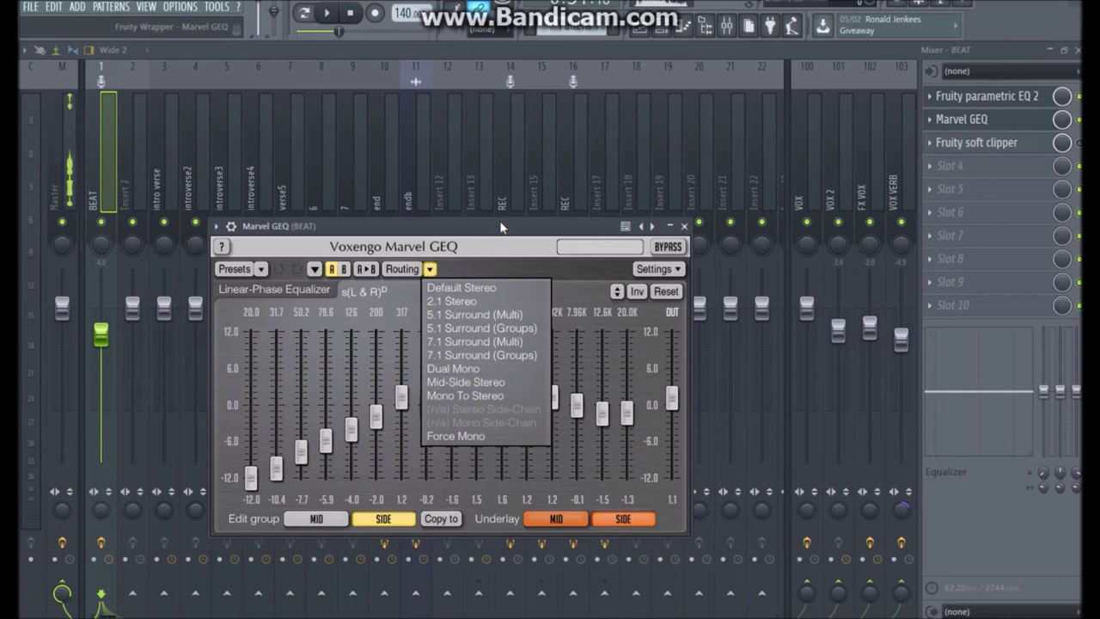
left_click(487, 248)
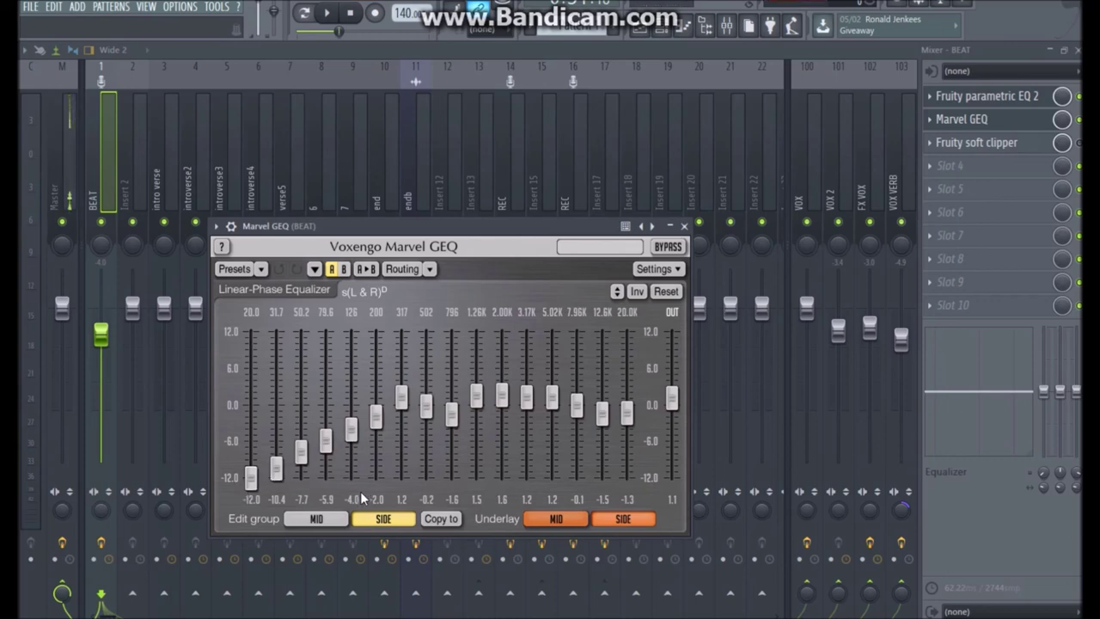
left_click(329, 521)
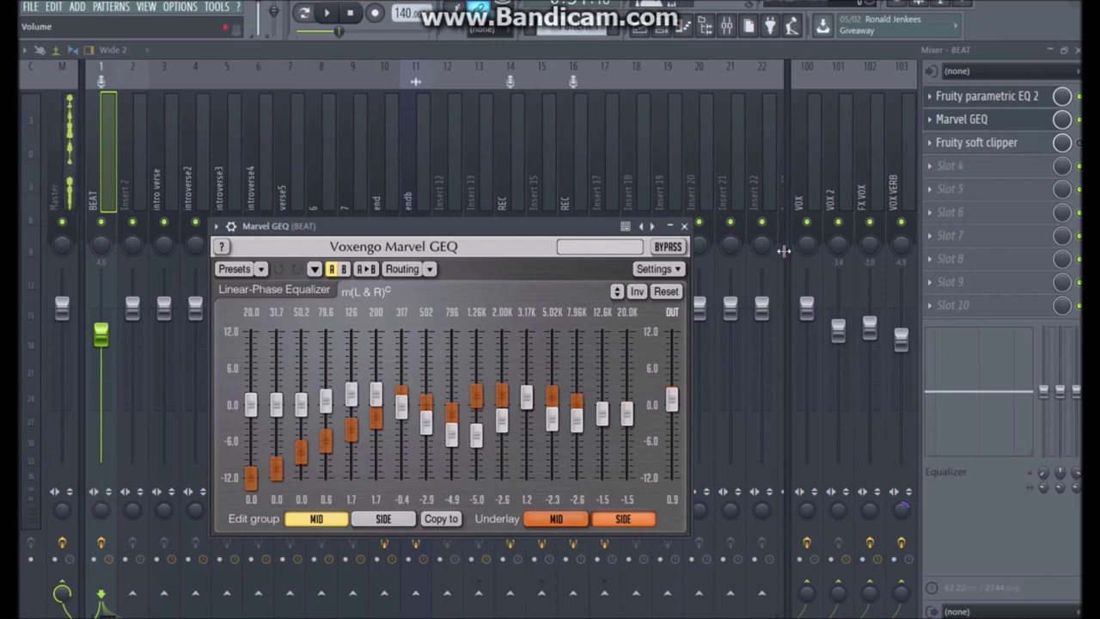
left_click(684, 227)
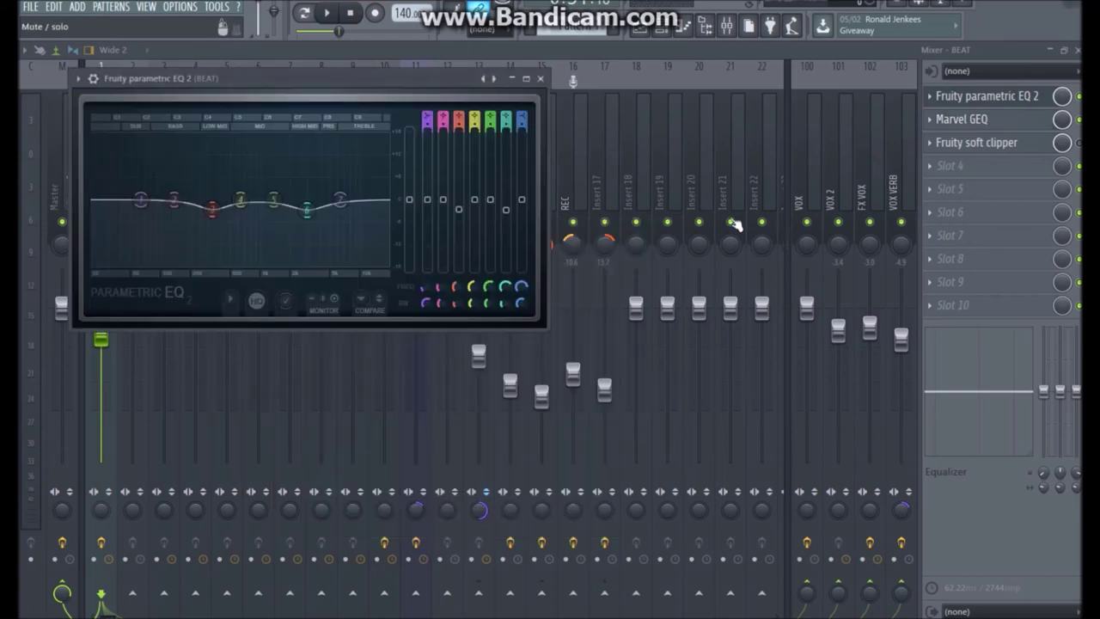
Glance at the Fruity soft clipper, close the parametric EQ, and select the Master track
left_click(964, 145)
left_click(968, 144)
left_click(540, 79)
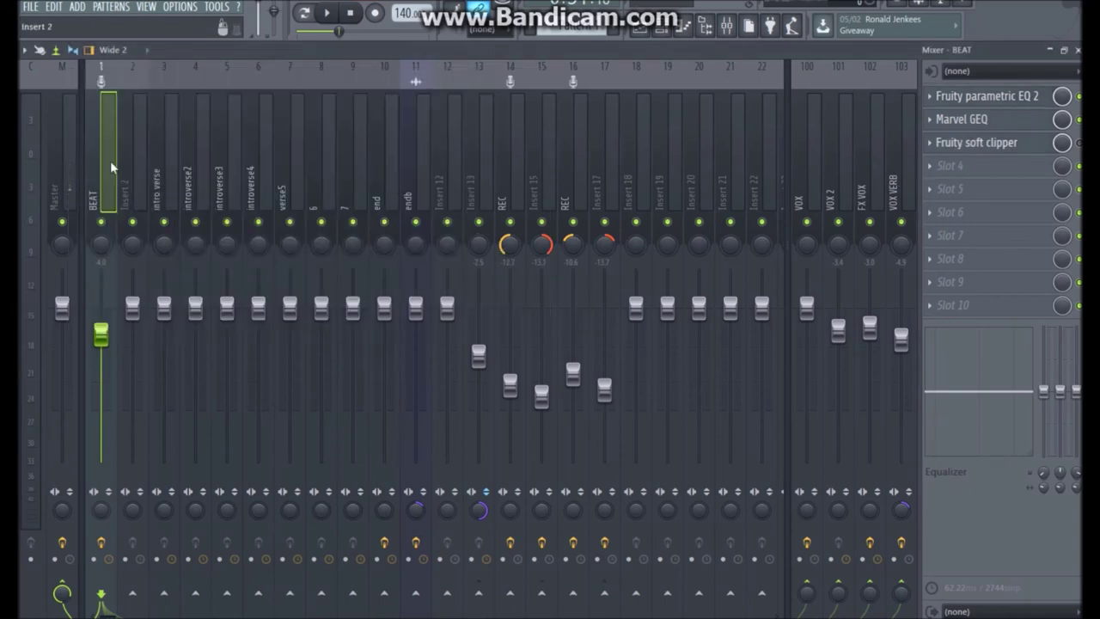
left_click(62, 160)
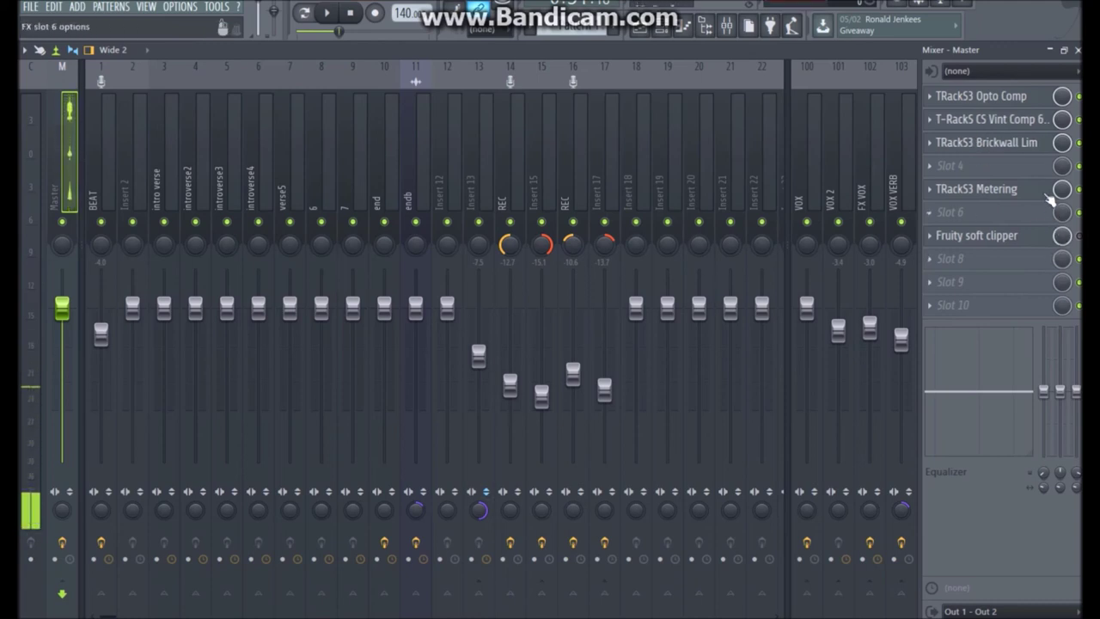
Review the Master's TRackS3 Opto Comp and T-RackS CS Vint Comp 670 plugins
left_click(1012, 101)
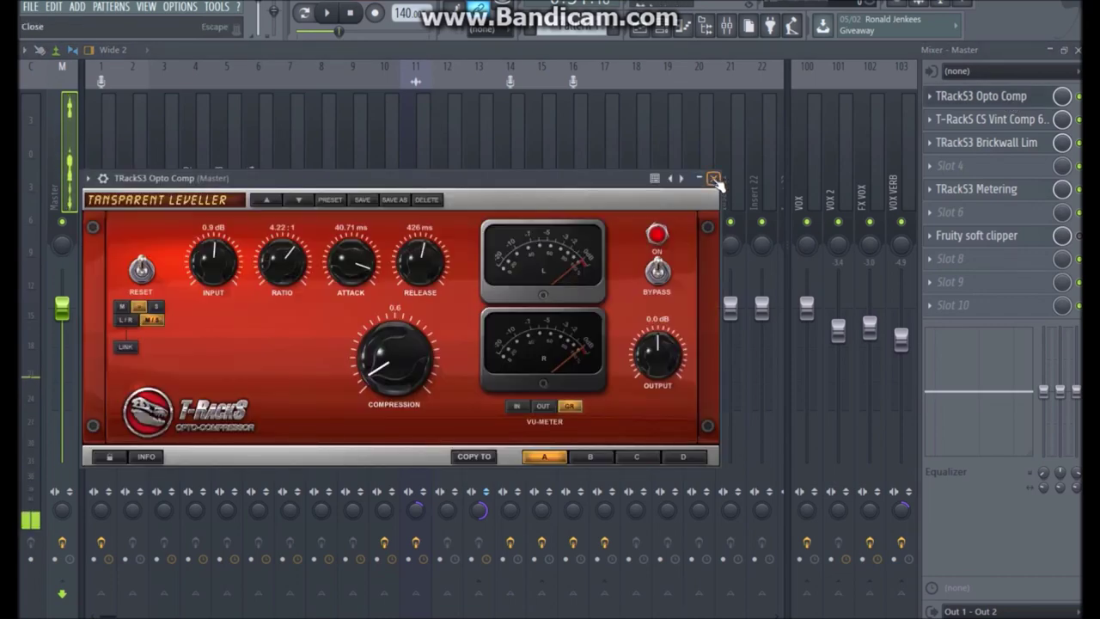
left_click(958, 122)
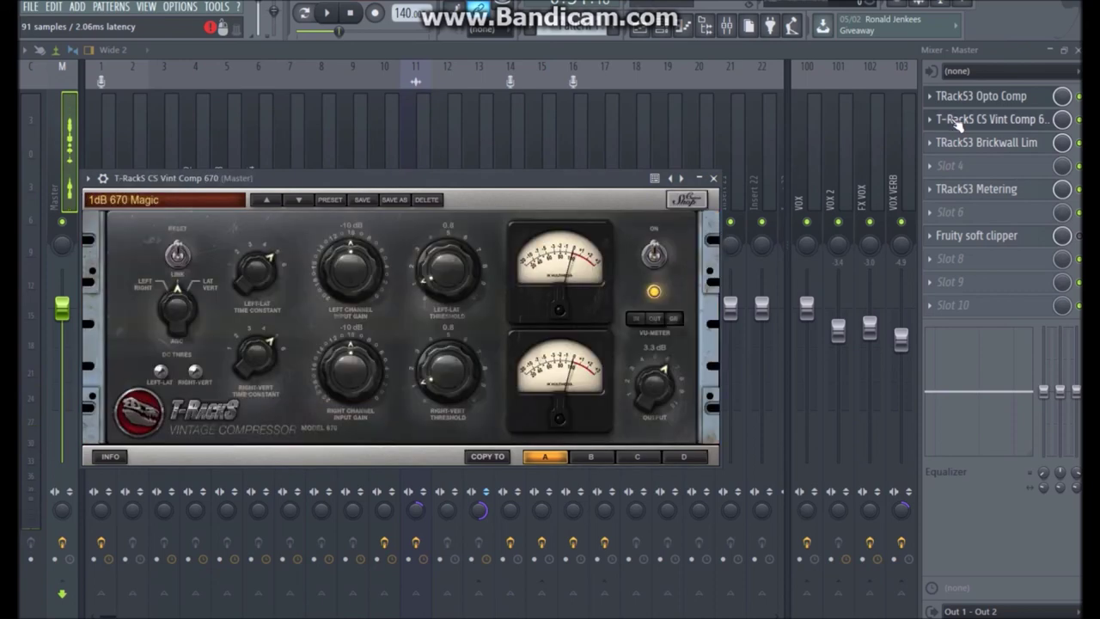
left_click(961, 97)
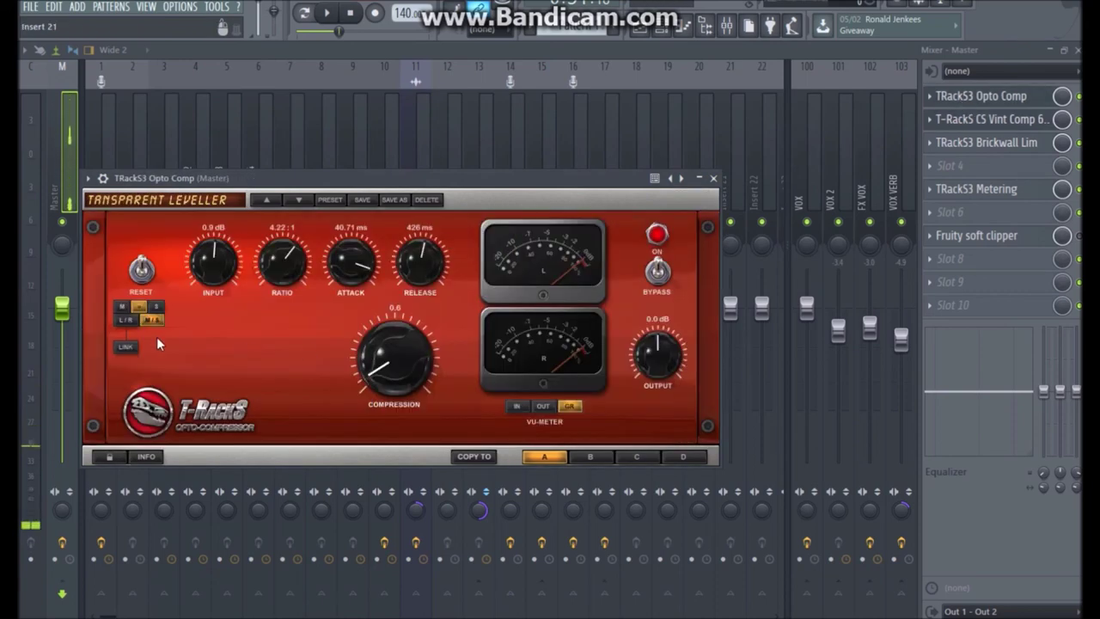
left_click(974, 120)
left_click_drag(462, 179, 510, 155)
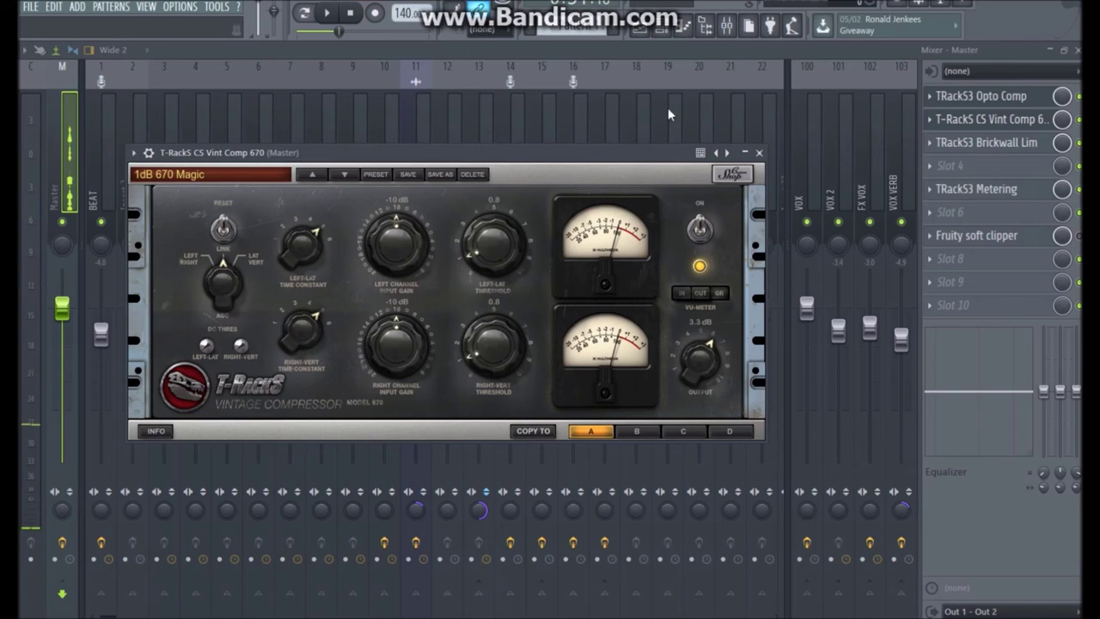
Check the TRackS3 Brickwall Lim, close all three plugin windows, and start song playback
left_click(1005, 143)
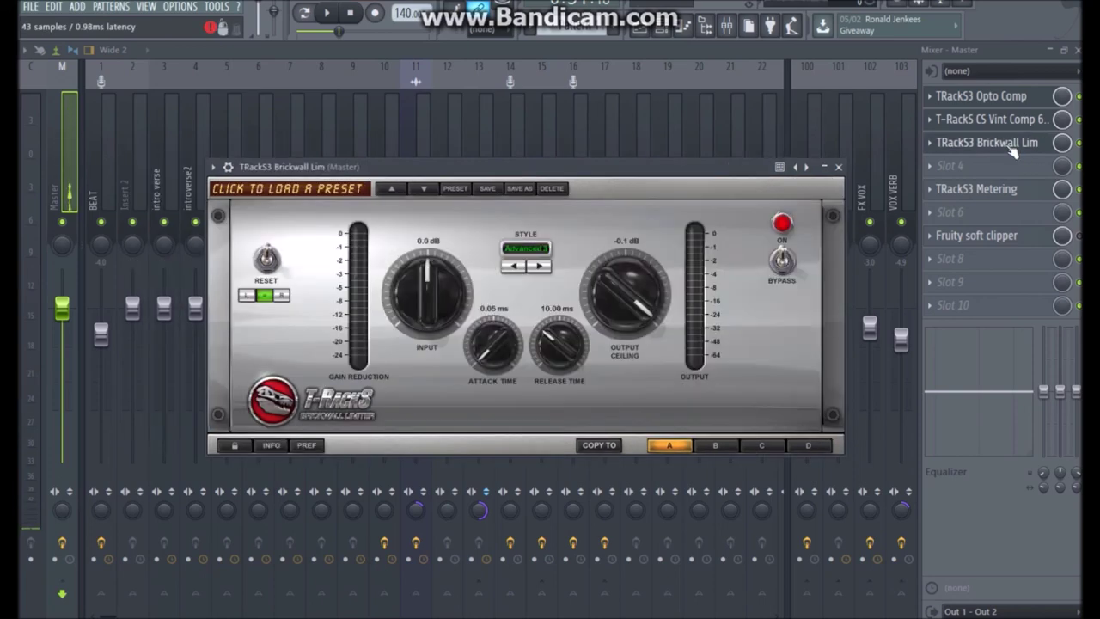
left_click(838, 167)
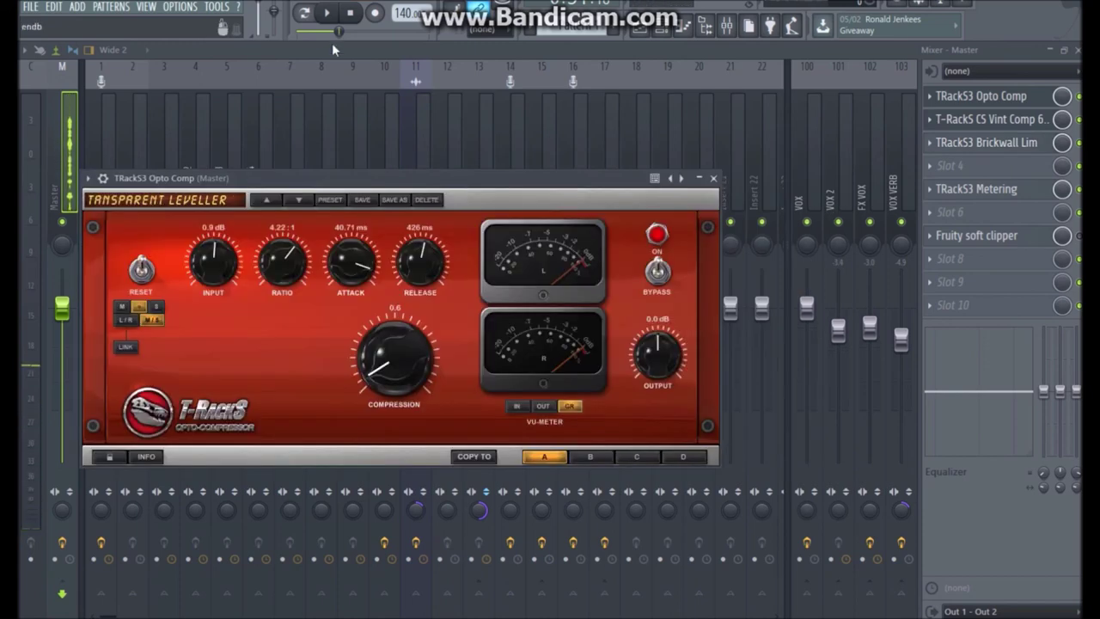
left_click(713, 178)
left_click(759, 154)
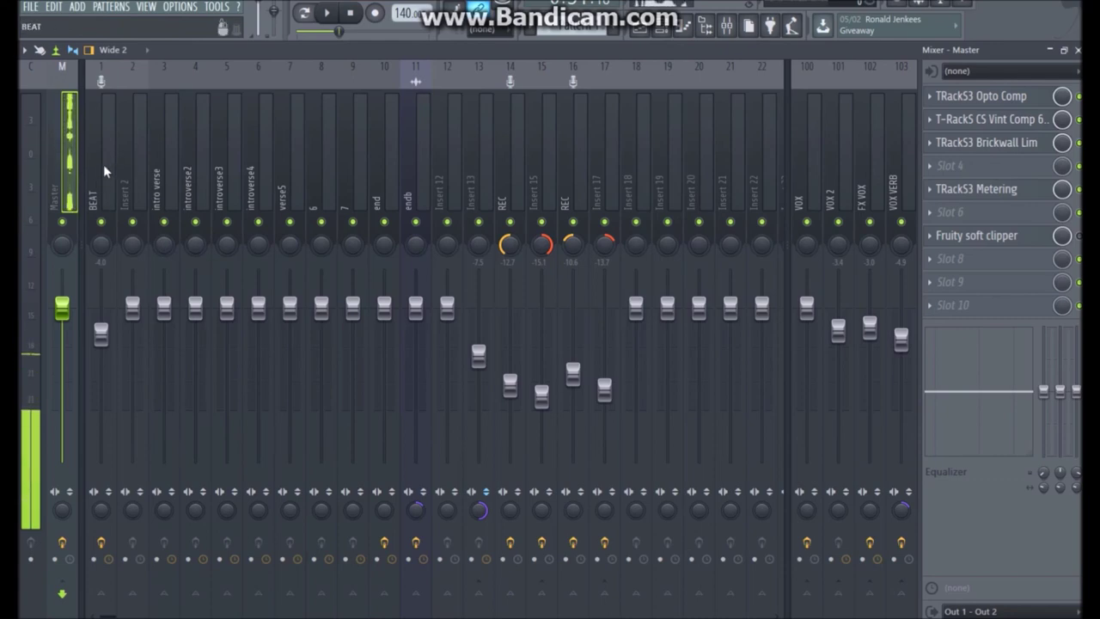
left_click(329, 14)
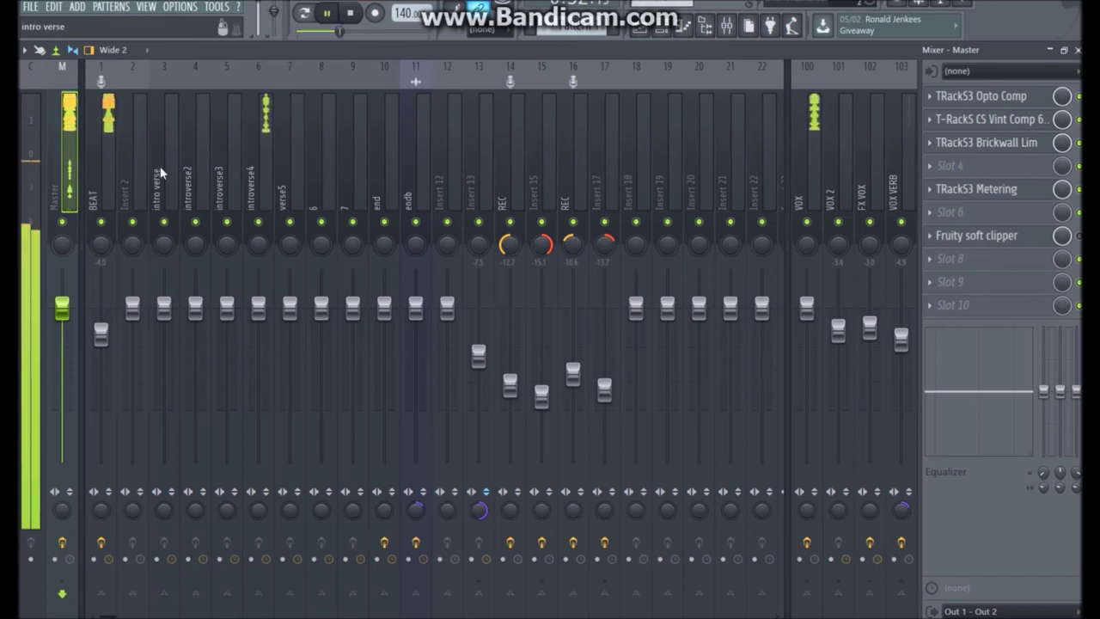